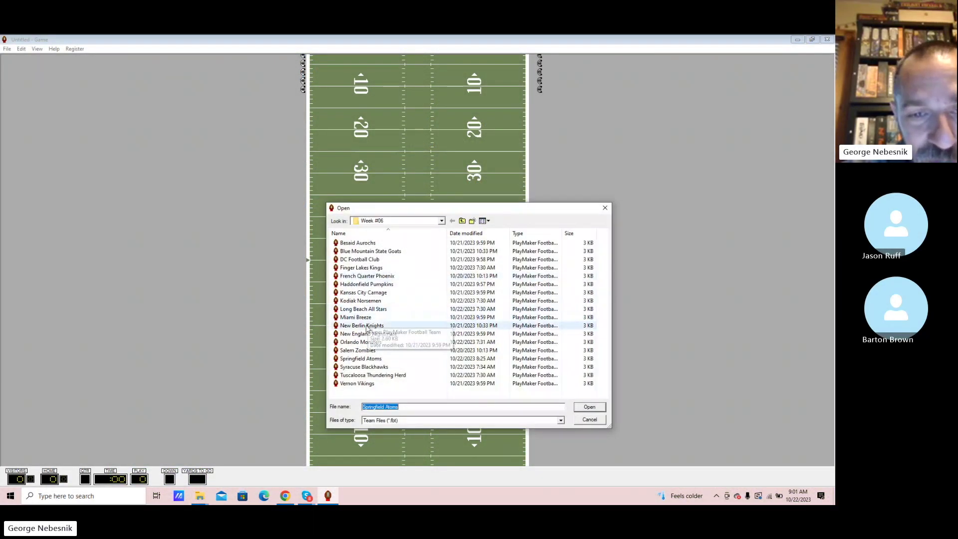
- Make Orlando Monsters the home team with the Orlando 13-06 playbook, then start against Finger Lakes
double_click(362, 340)
click(473, 277)
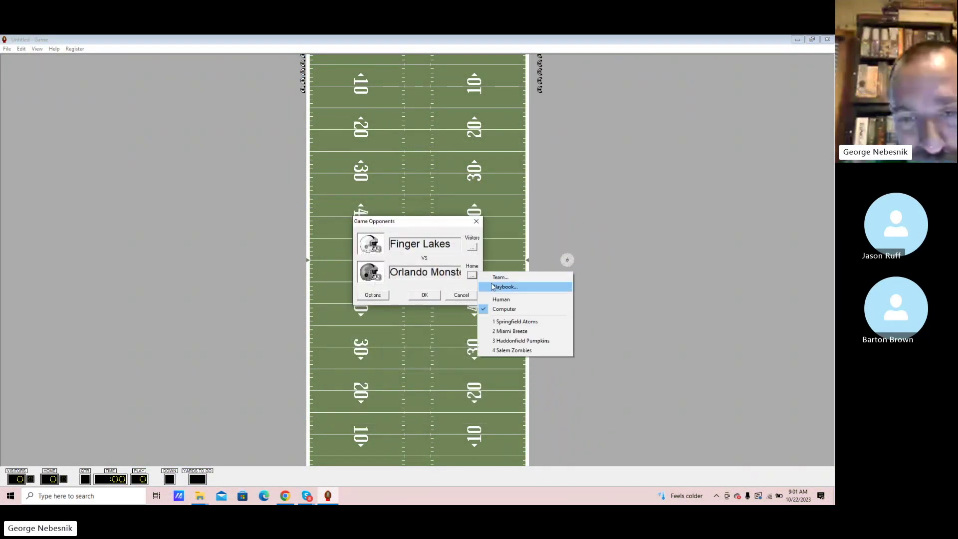
double_click(363, 350)
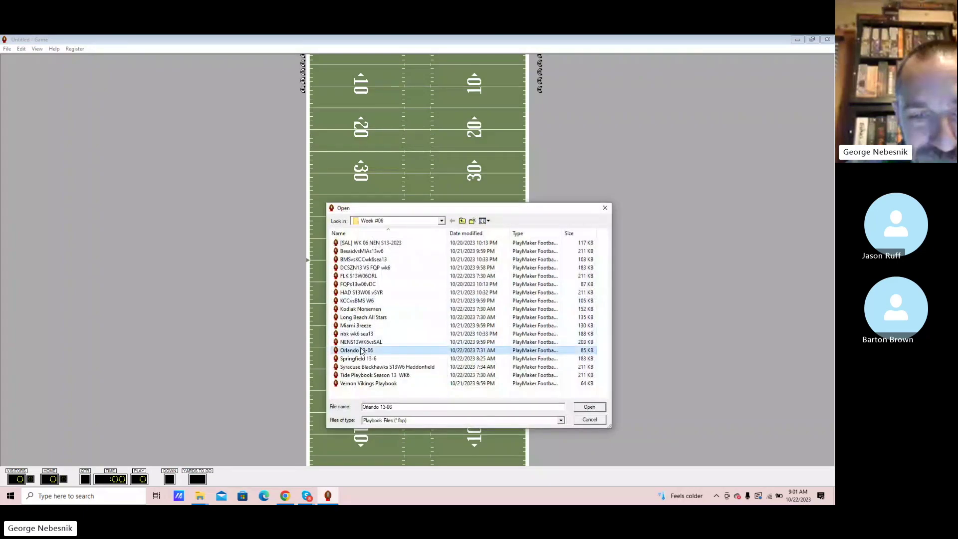
click(425, 297)
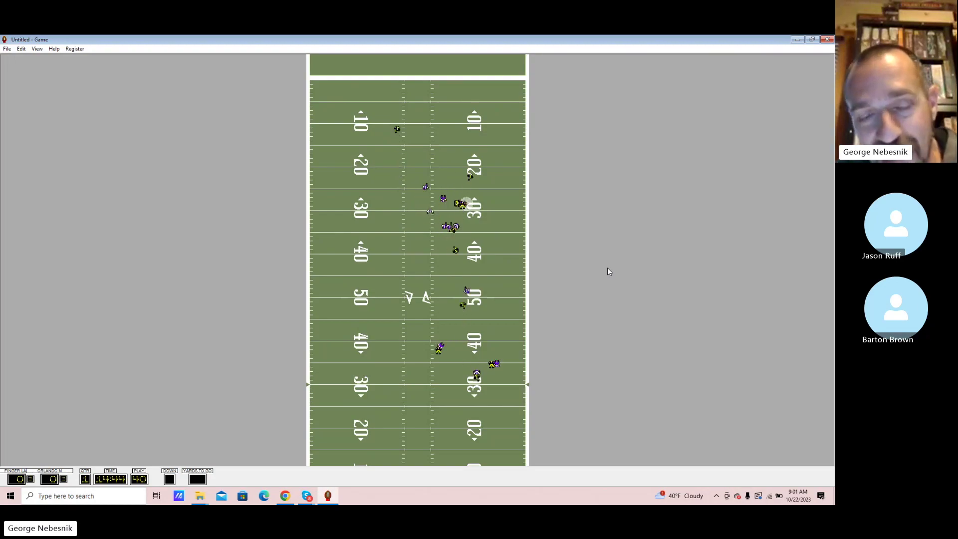
- Simulate the opening kickoff and first possession, ending with a punt returned to the 26
key(Return)
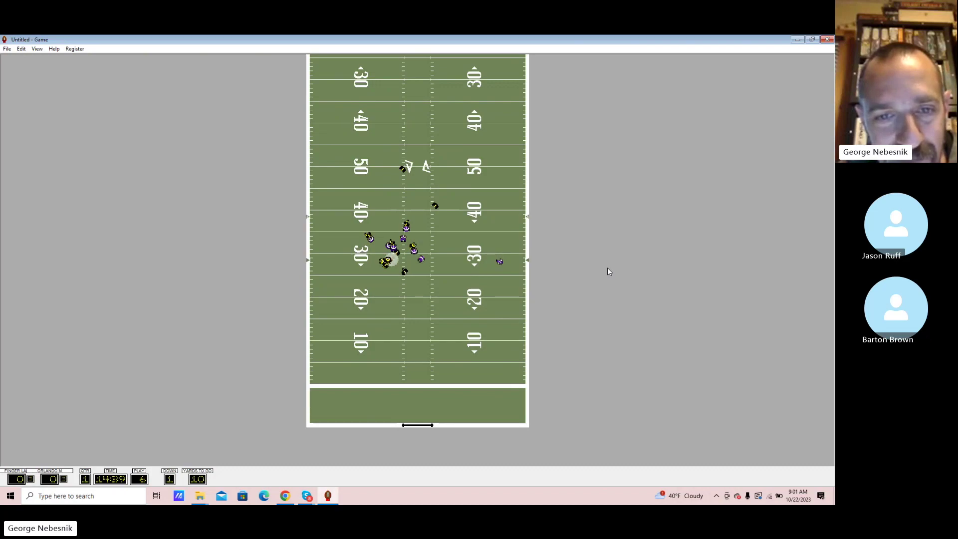
key(Return)
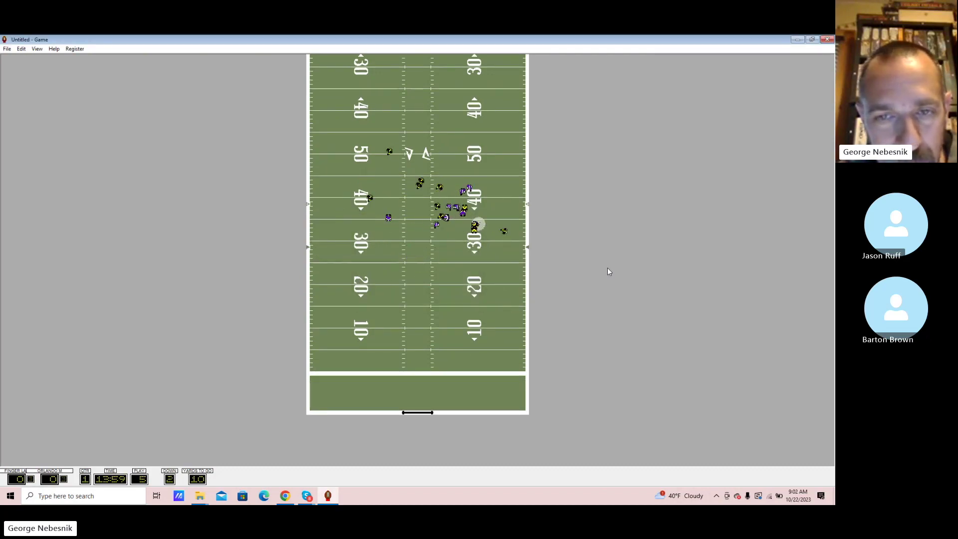
key(Return)
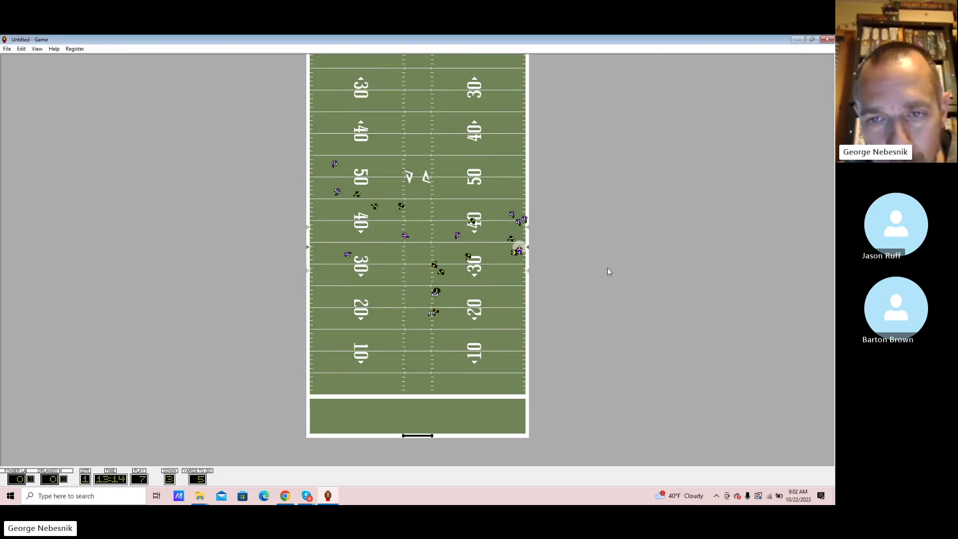
key(Return)
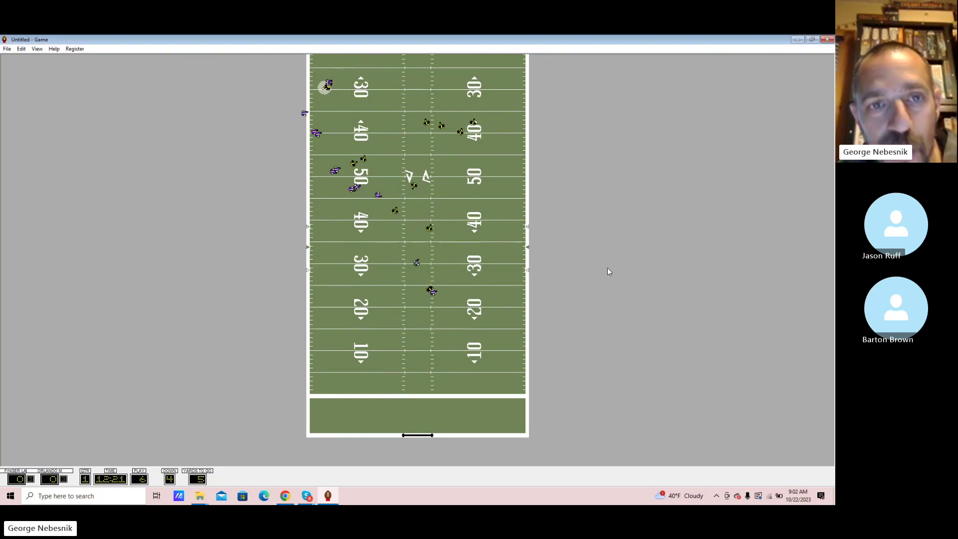
key(Return)
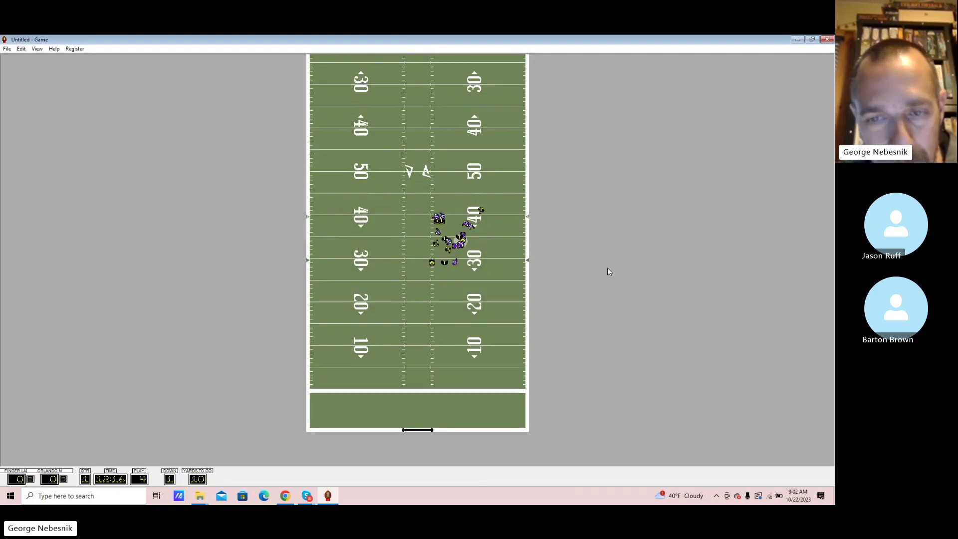
key(Return)
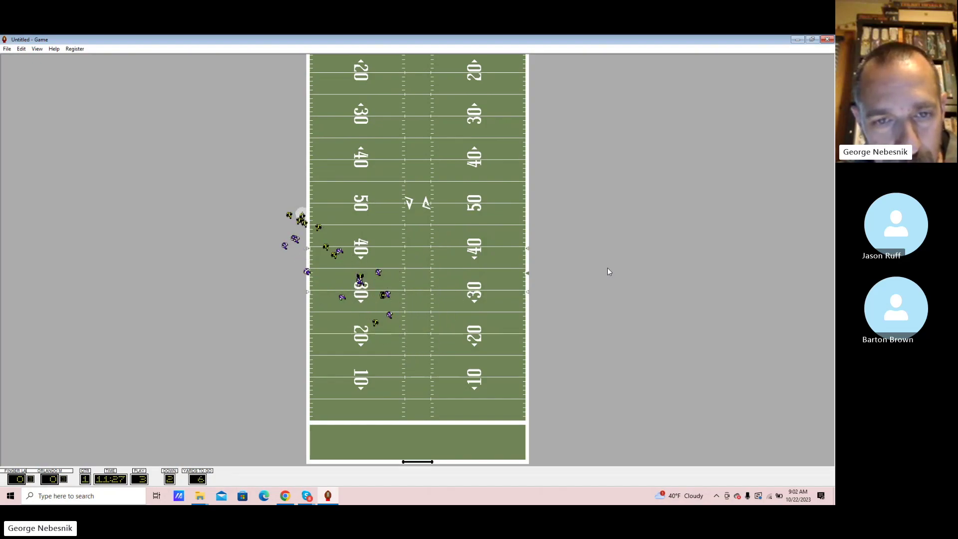
key(Return)
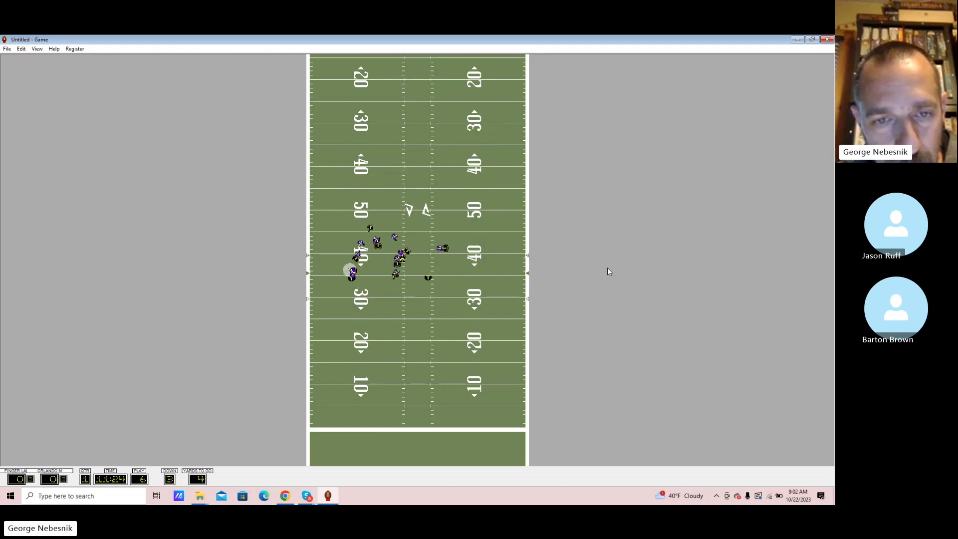
key(Return)
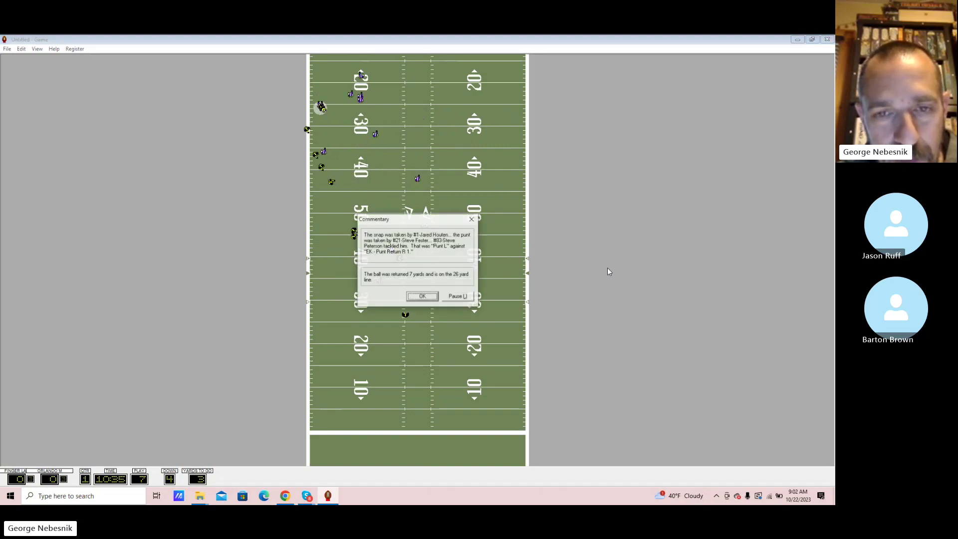
key(Return)
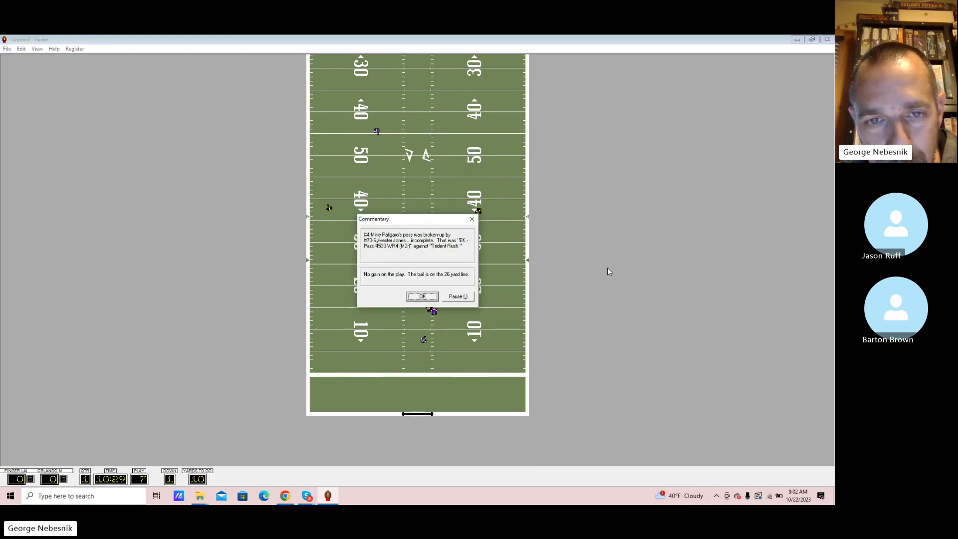
- Advance the drive past the incomplete pass and the 19- and 11-yard gains
key(Return)
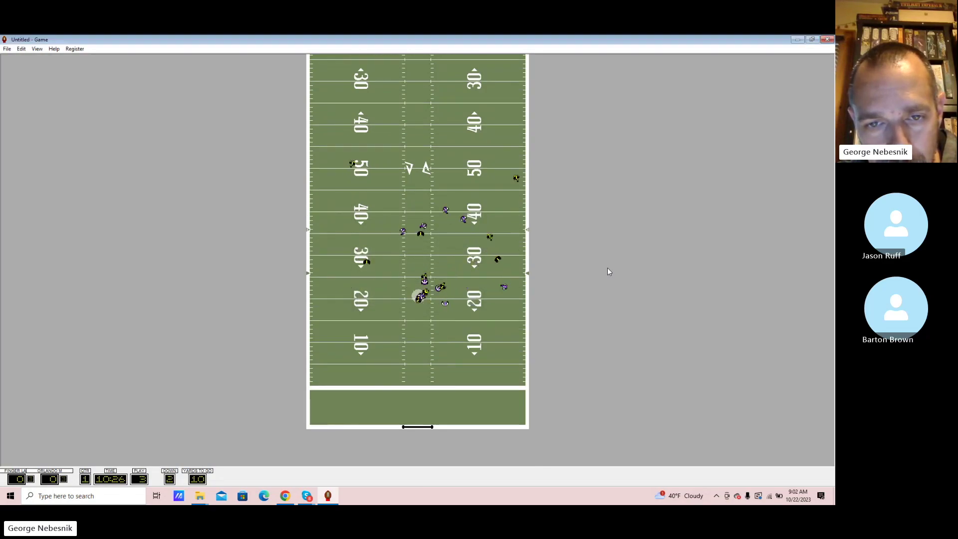
key(Return)
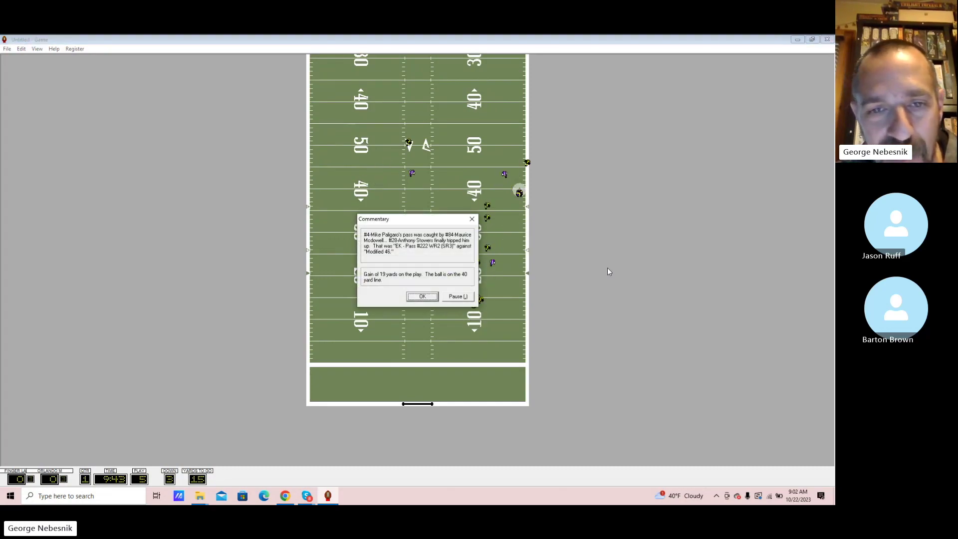
key(Return)
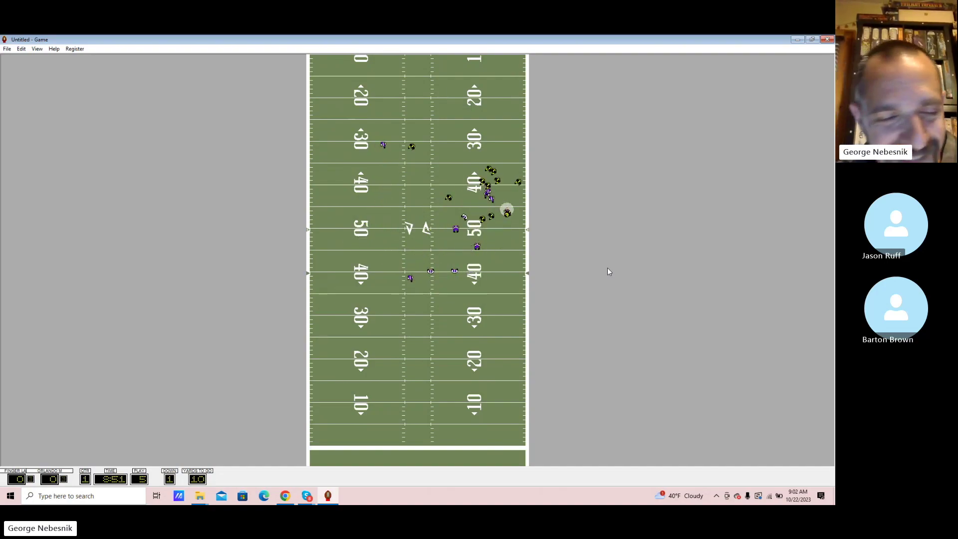
key(Return)
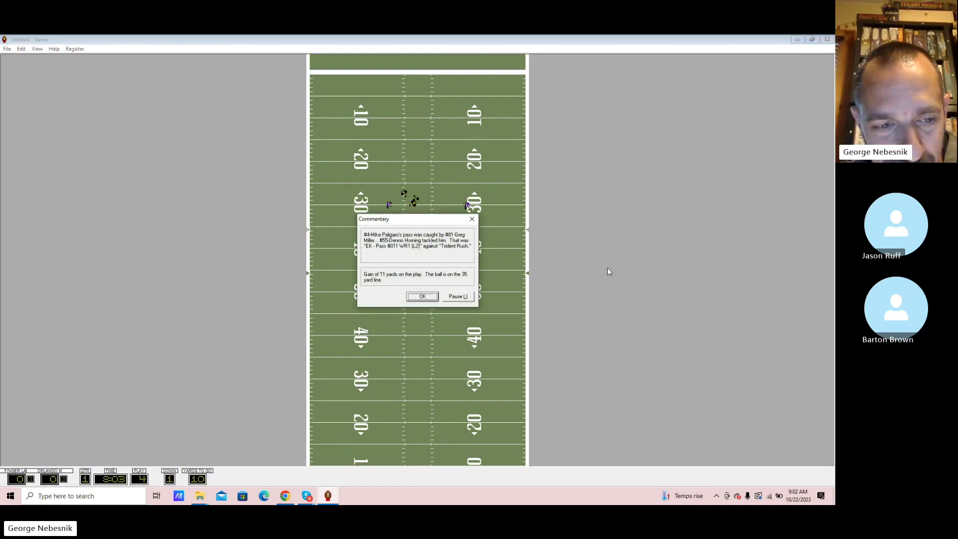
key(Return)
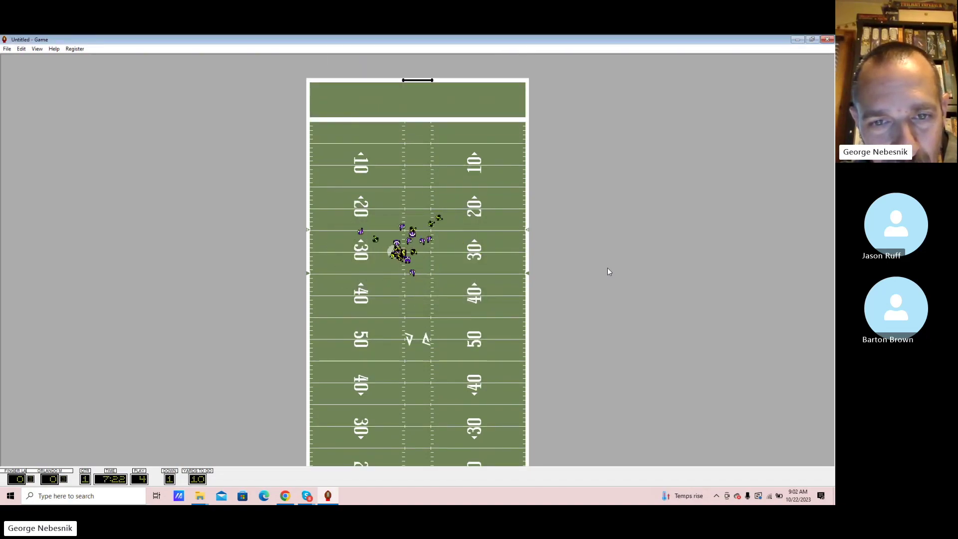
key(Return)
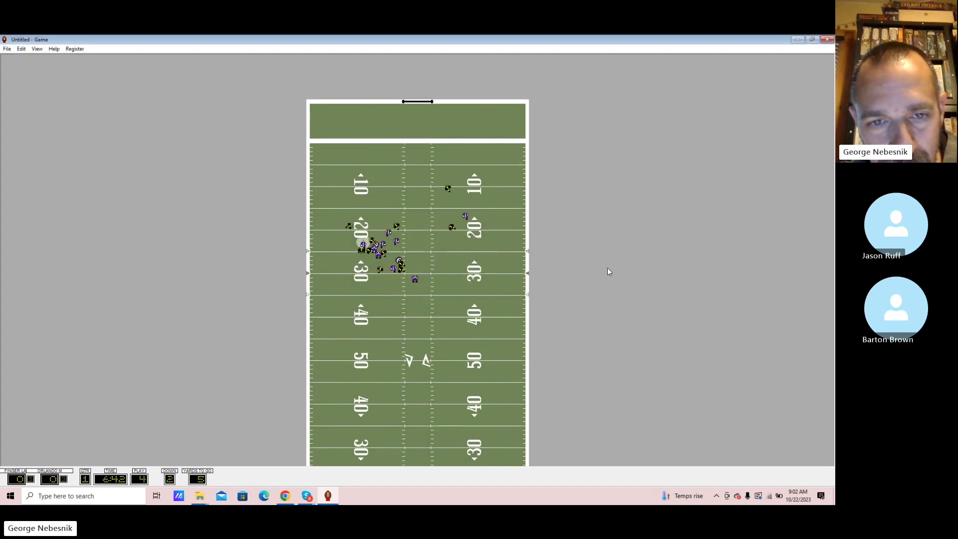
- Finish the drive at the goal line with the touchdown and extra point
key(Return)
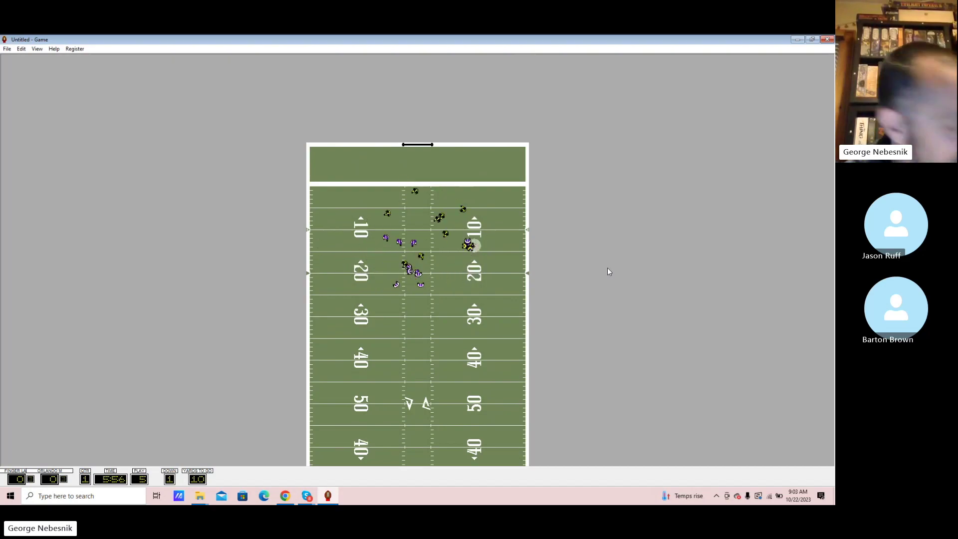
key(Return)
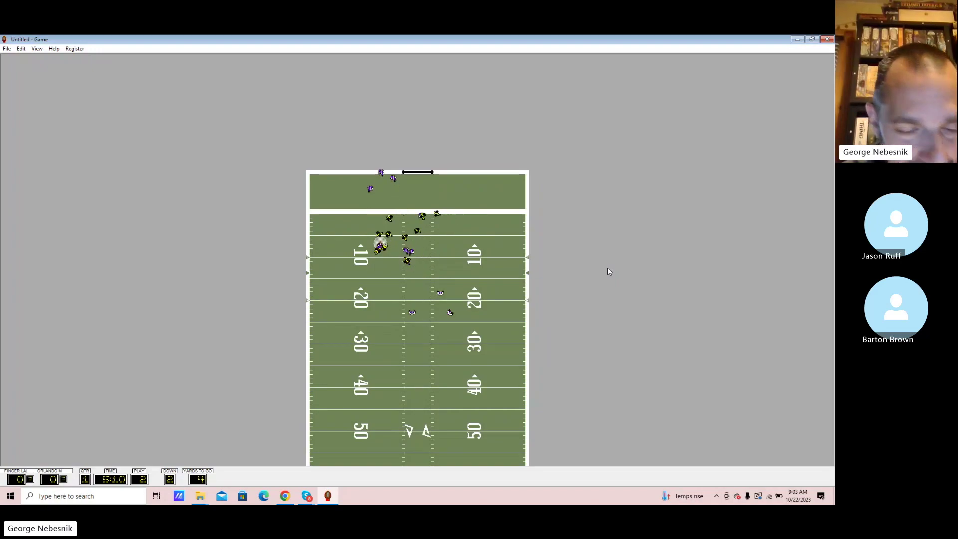
key(Return)
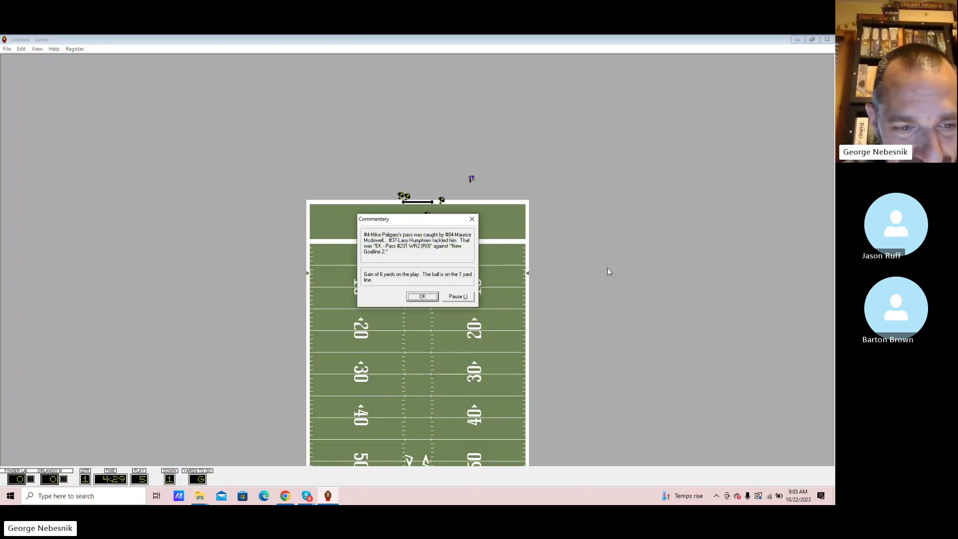
key(Return)
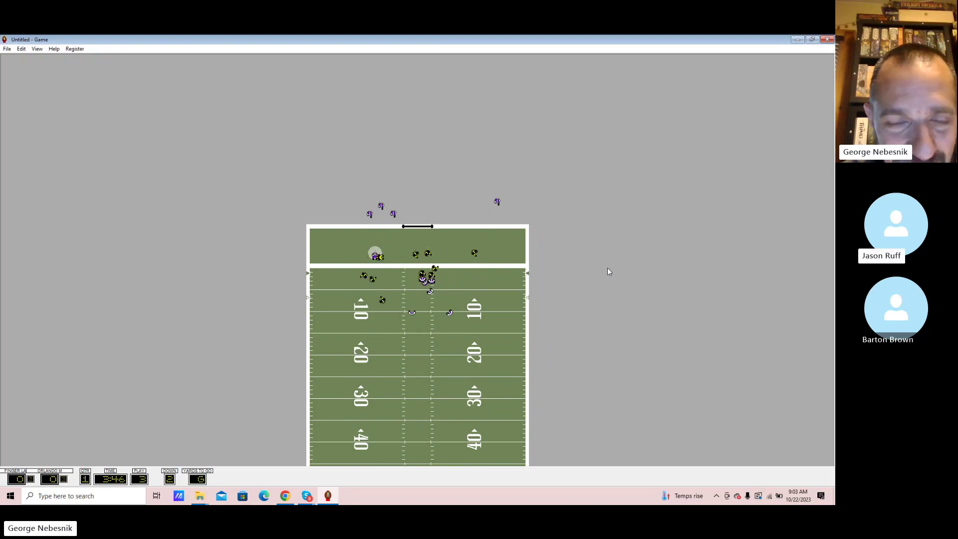
key(Return)
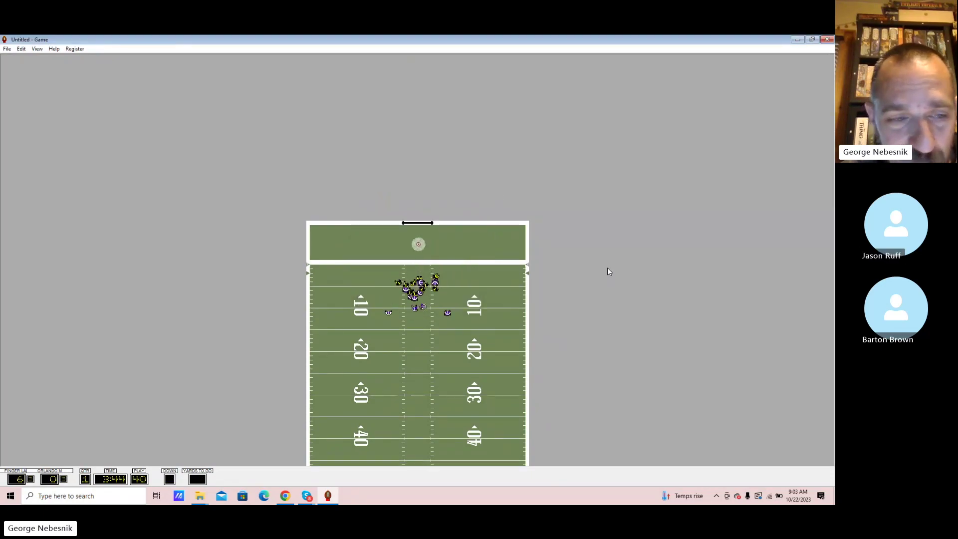
key(Return)
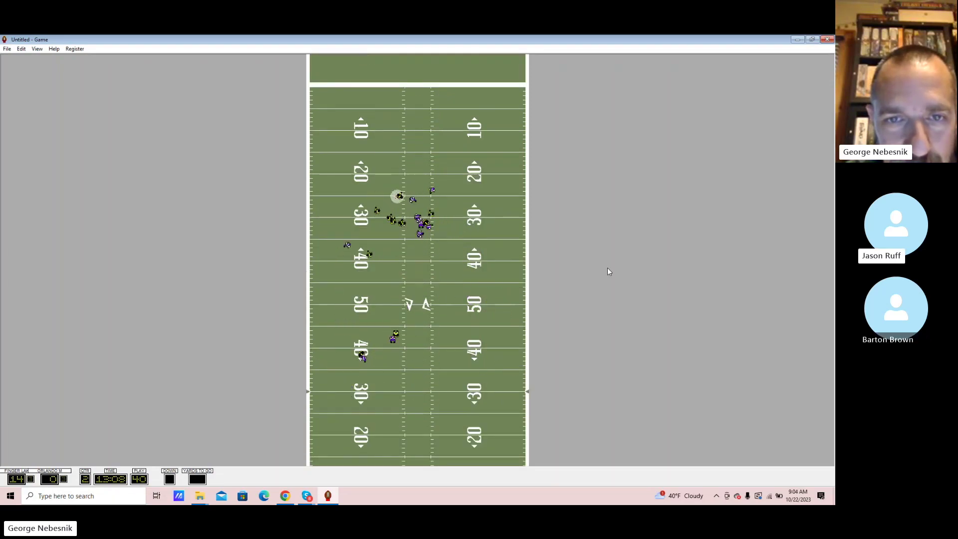
- Simulate the plays after the kickoff return, including a 13-yard gain, through a punt return
key(Return)
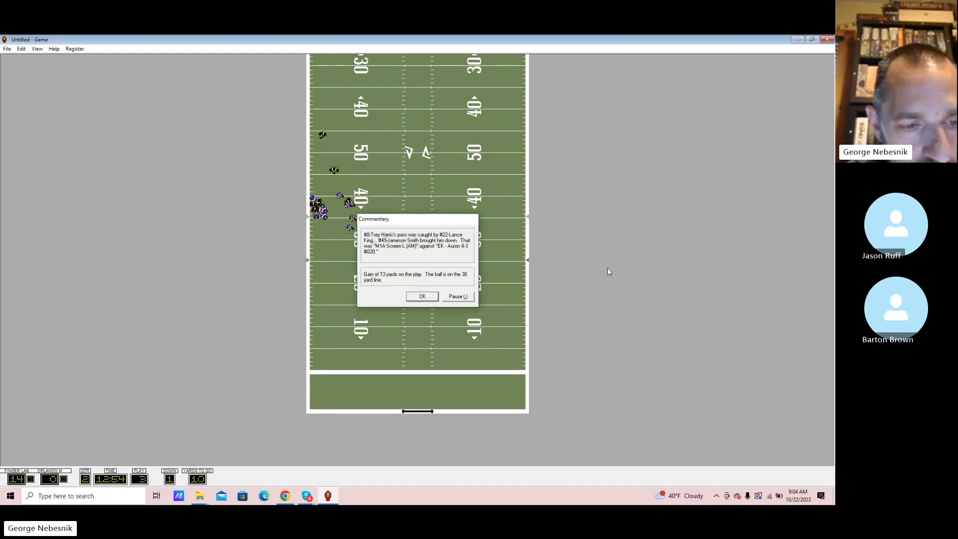
key(Return)
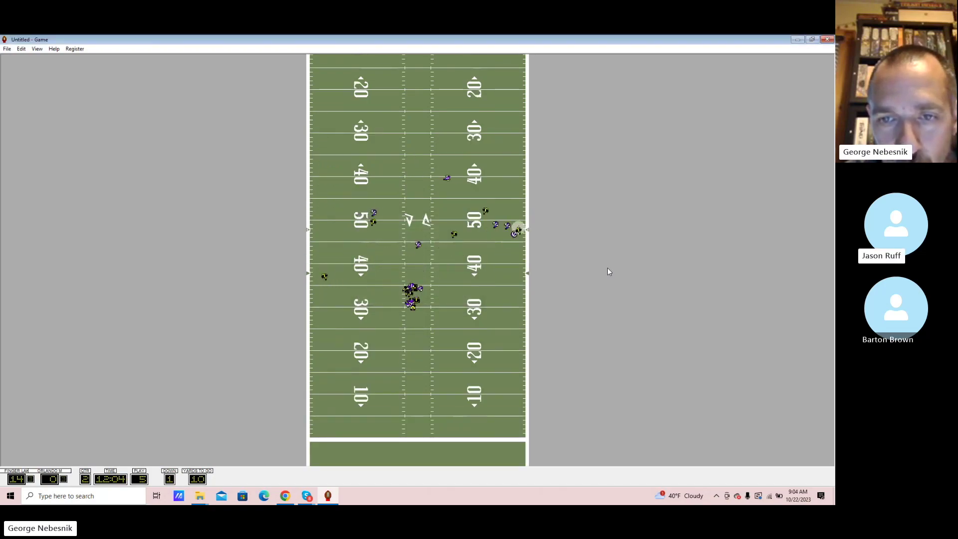
key(Return)
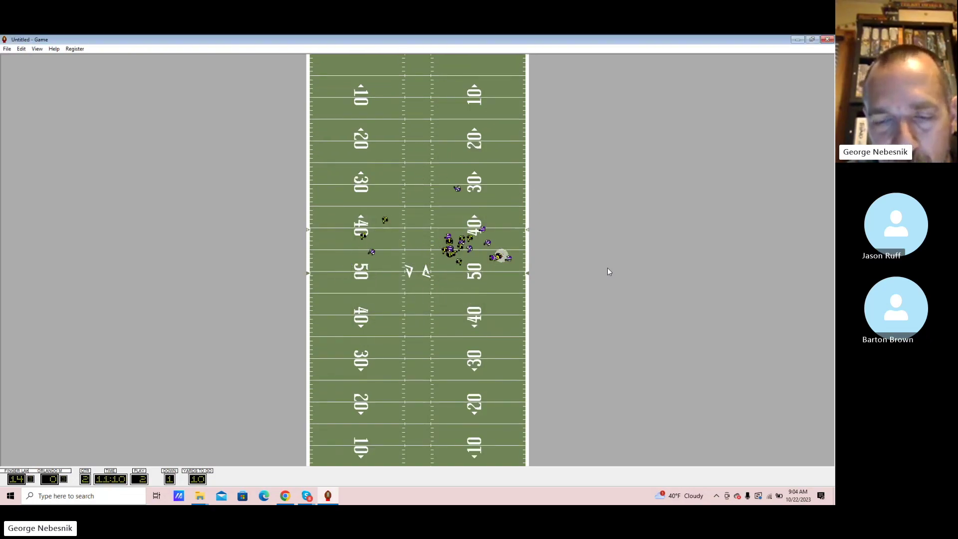
key(Return)
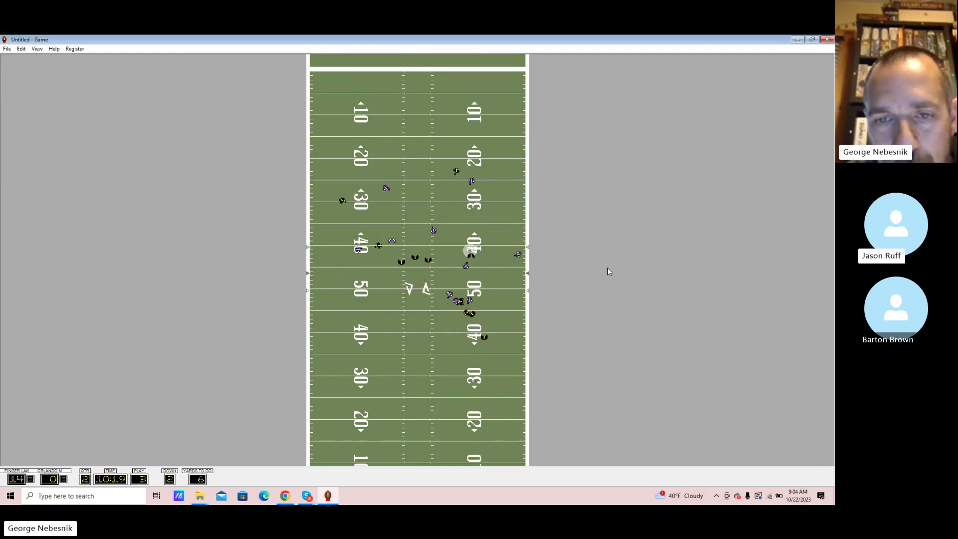
key(Return)
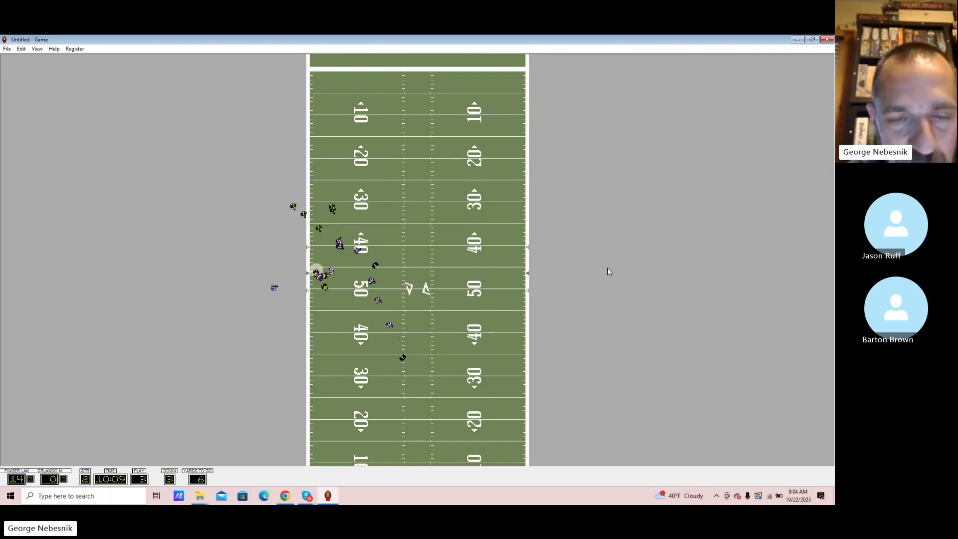
key(Return)
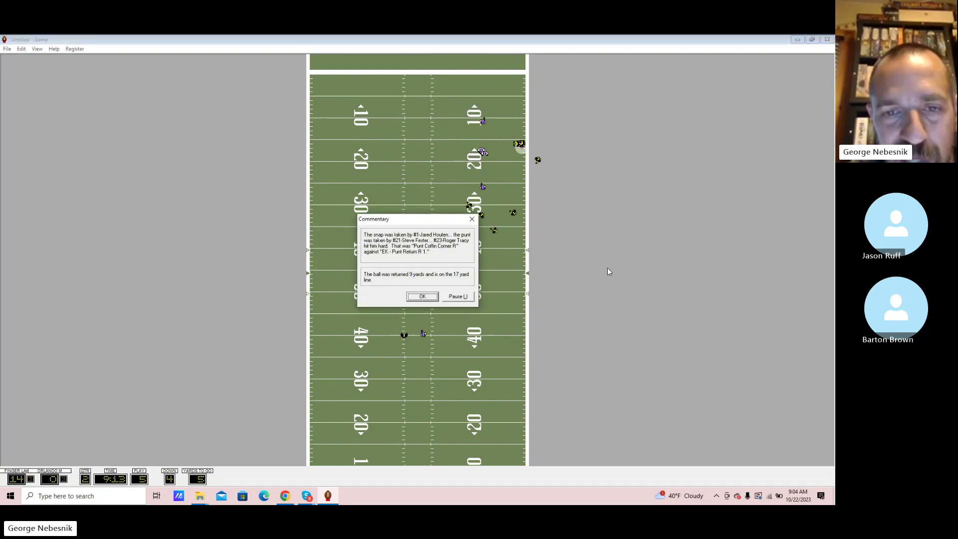
key(Return)
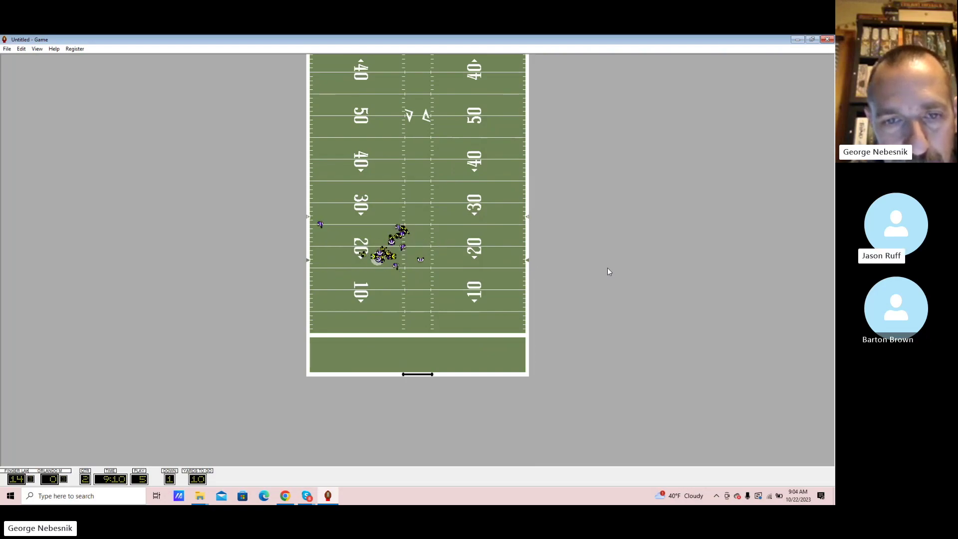
- Run the next series of plays, including another 13-yard gain
key(Return)
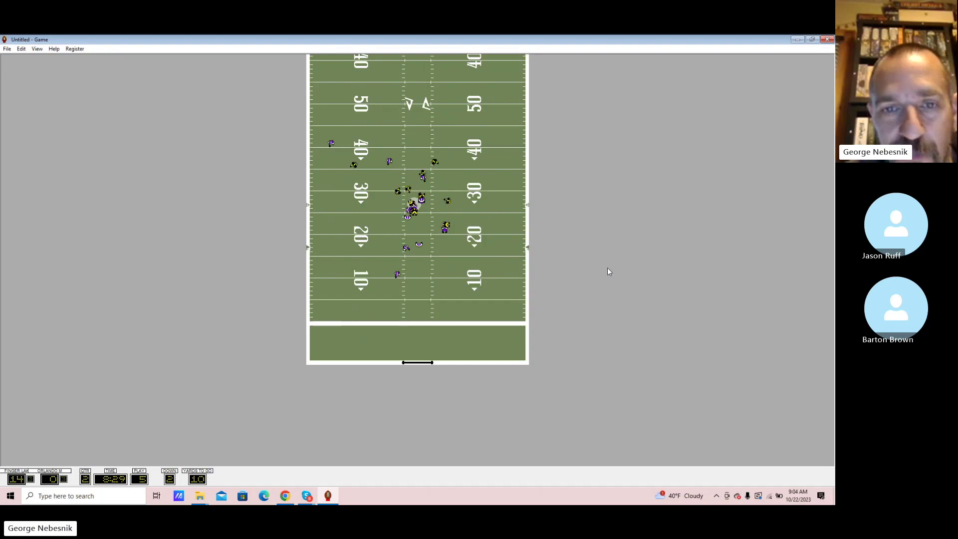
key(Return)
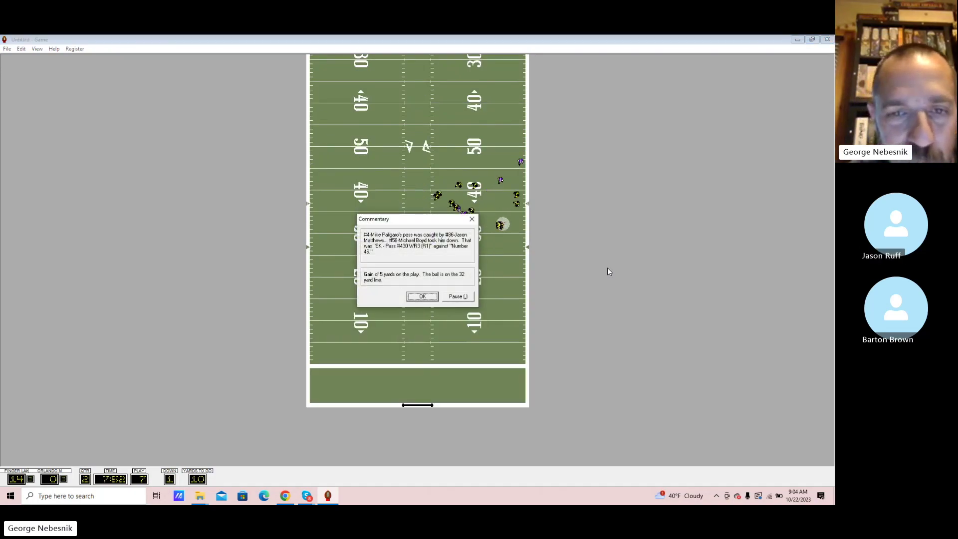
key(Return)
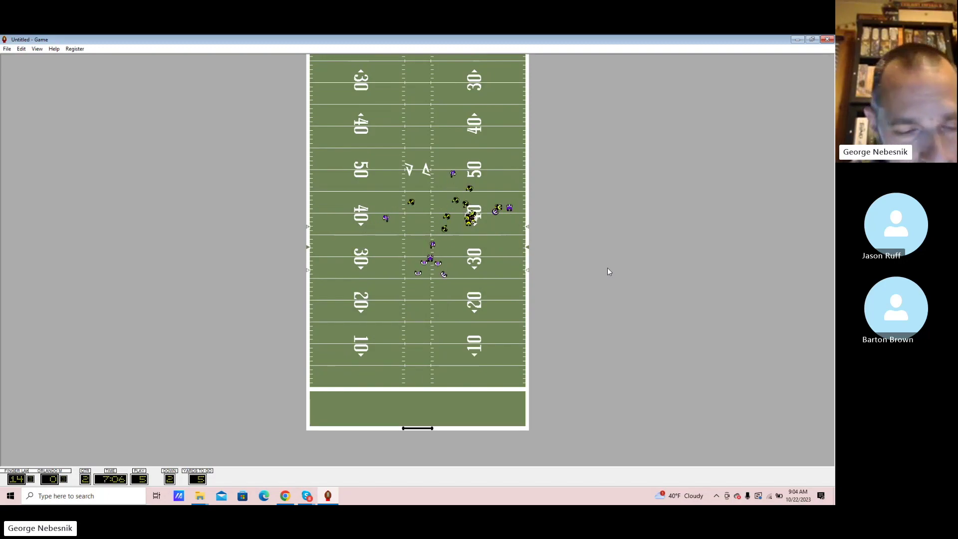
key(Return)
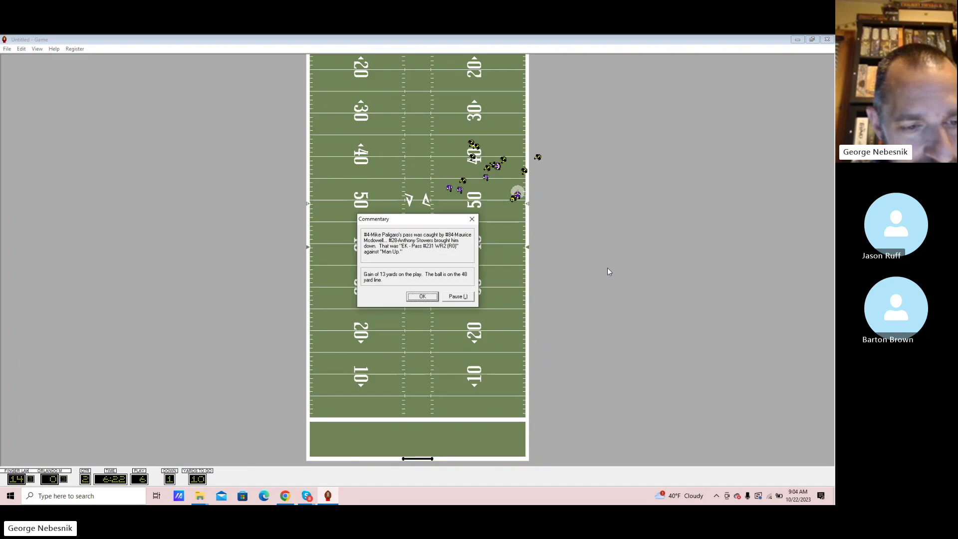
key(Return)
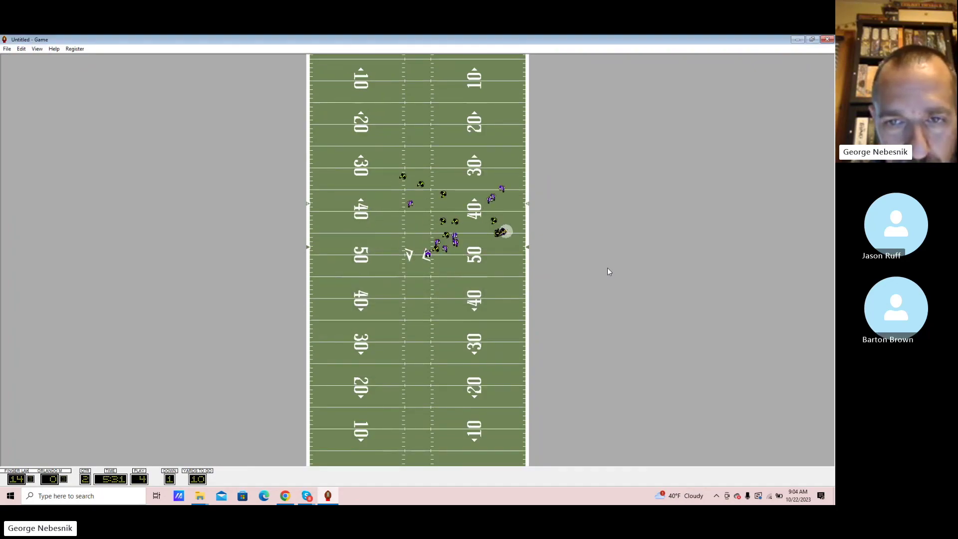
key(Return)
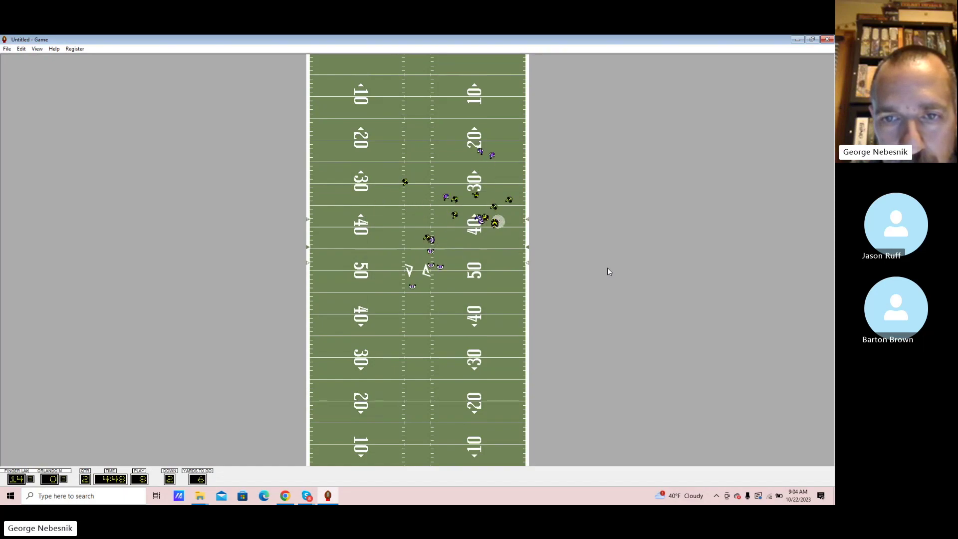
key(Return)
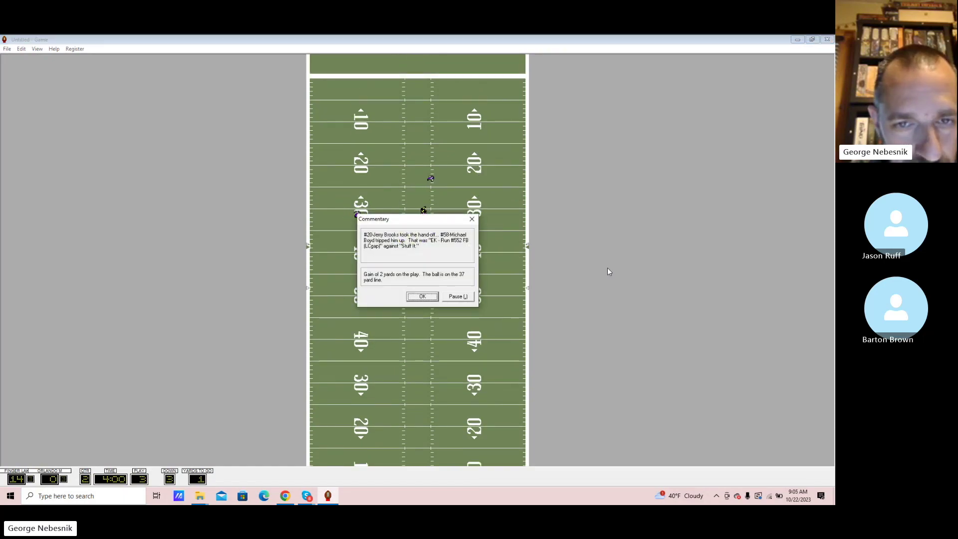
- Continue the drive through the Finger Lakes timeout
key(Return)
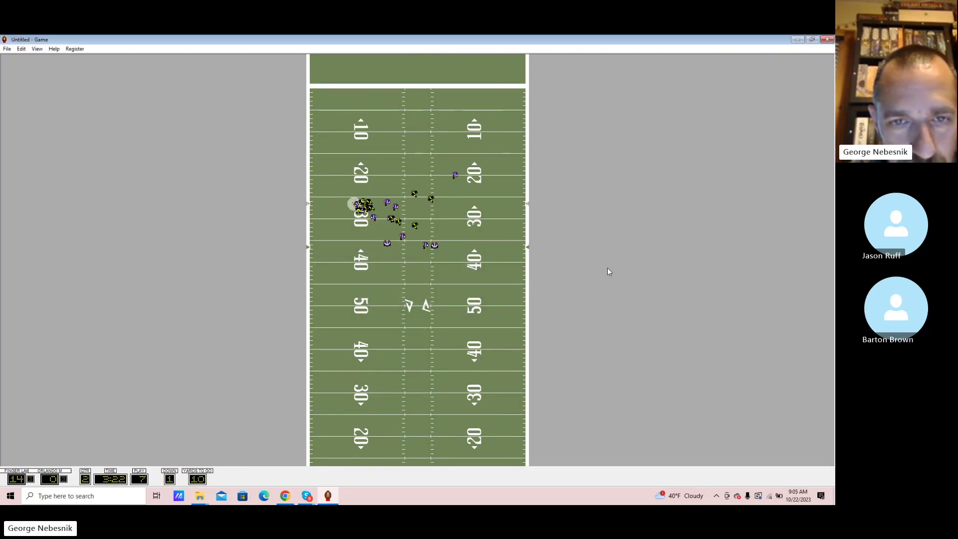
key(Return)
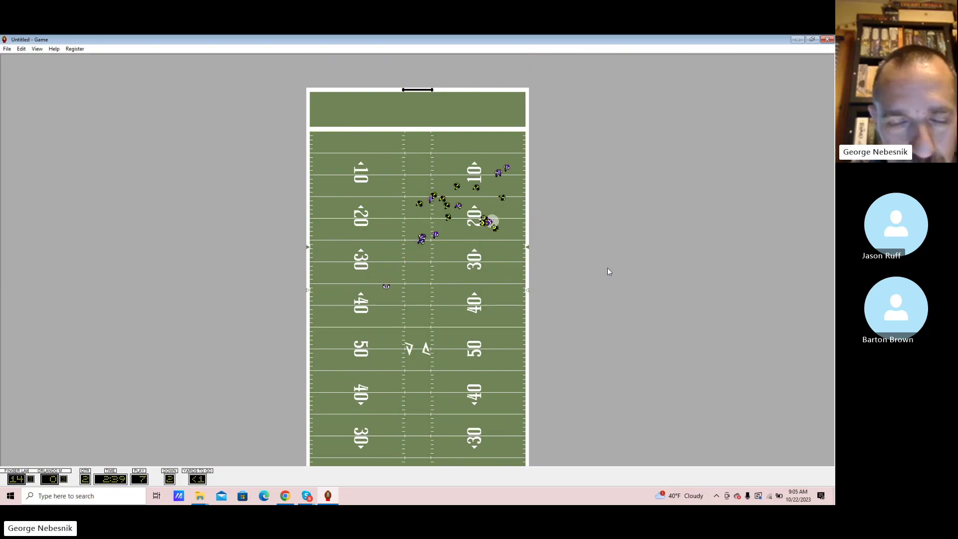
key(Return)
key(Return)
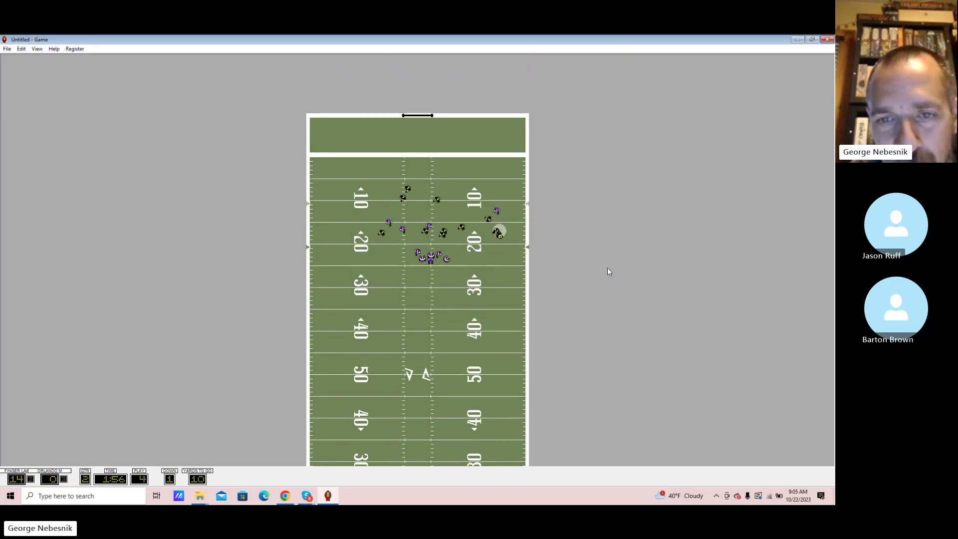
key(Return)
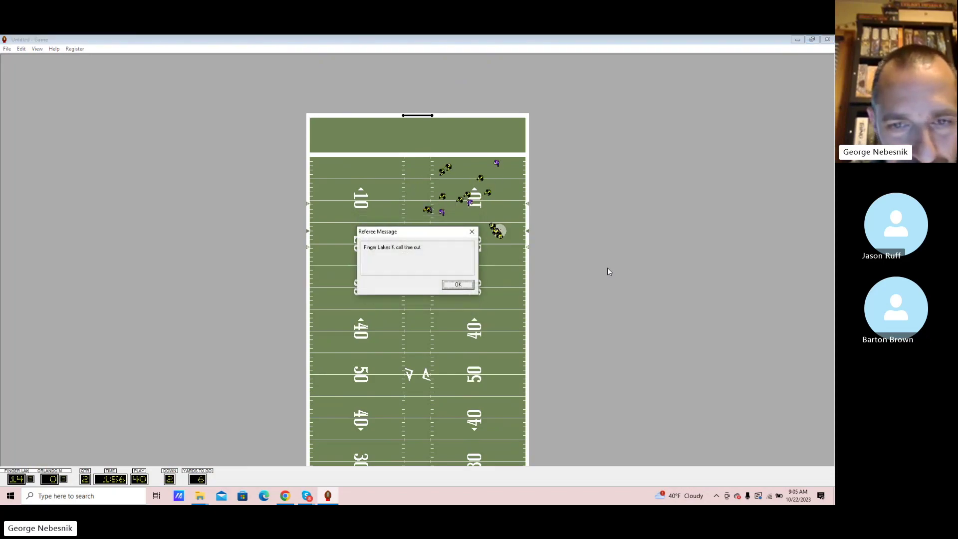
key(Return)
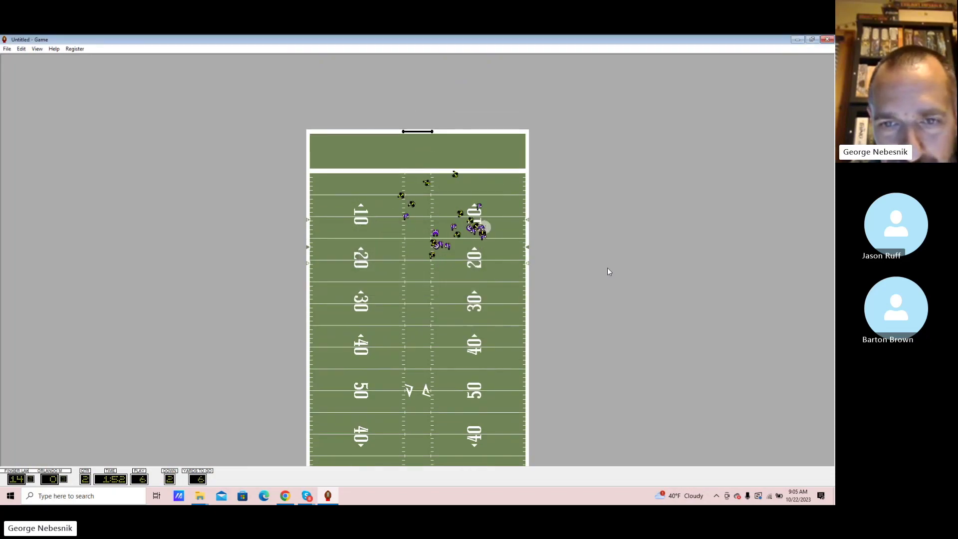
key(Return)
key(Return)
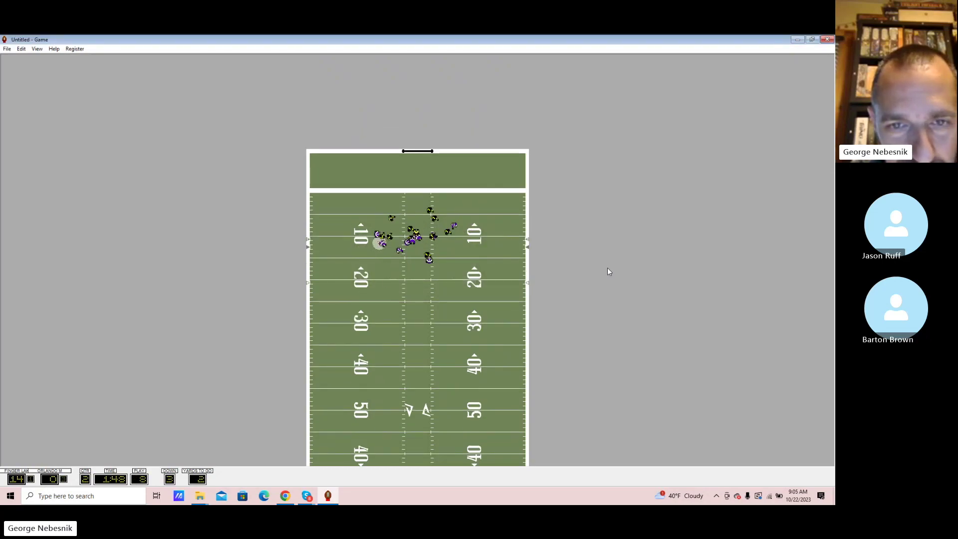
- Finish the goal-line drive with a 5-yard run and score, then play out the half
key(Return)
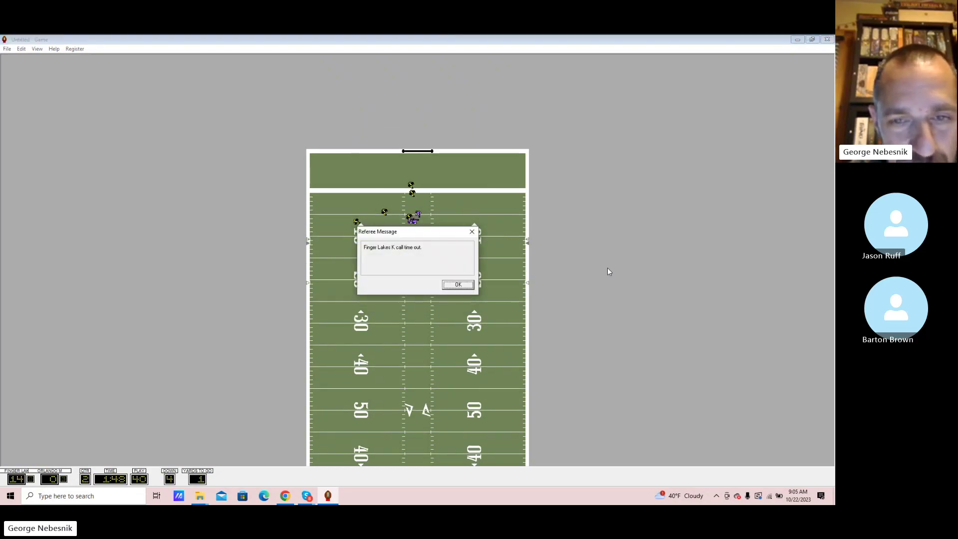
key(Return)
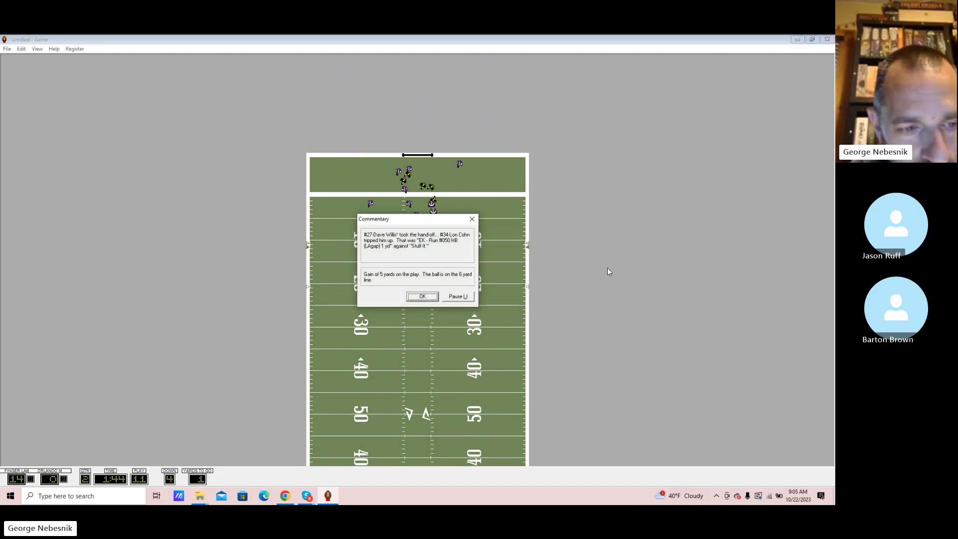
key(Return)
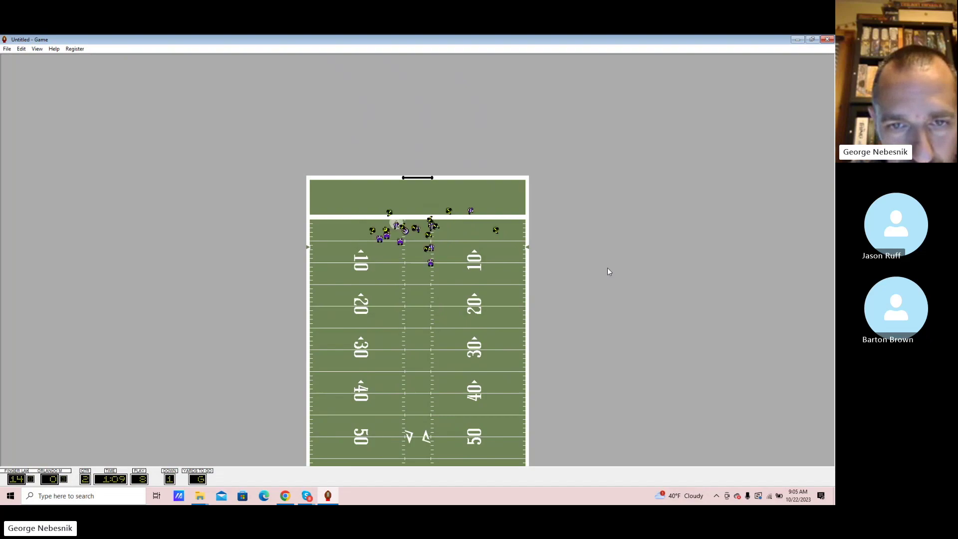
key(Return)
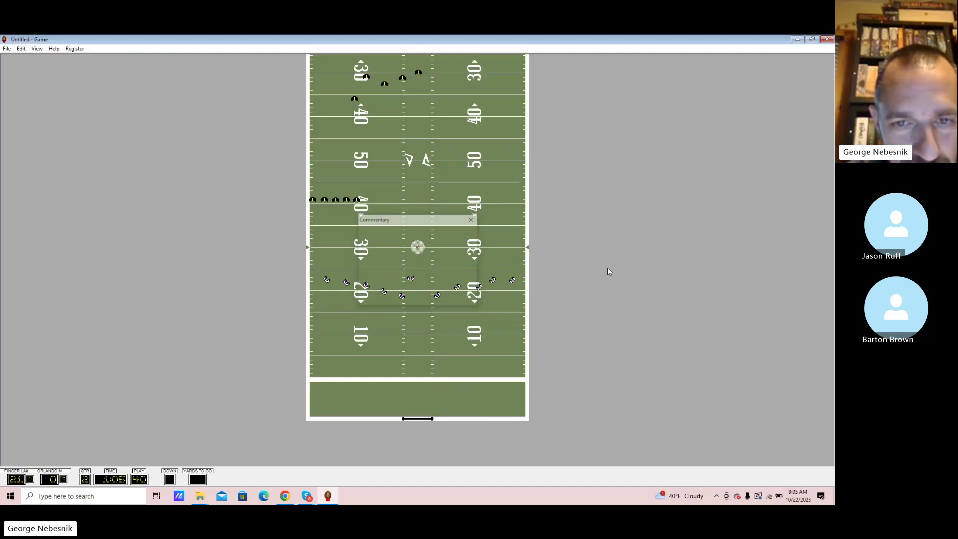
key(Return)
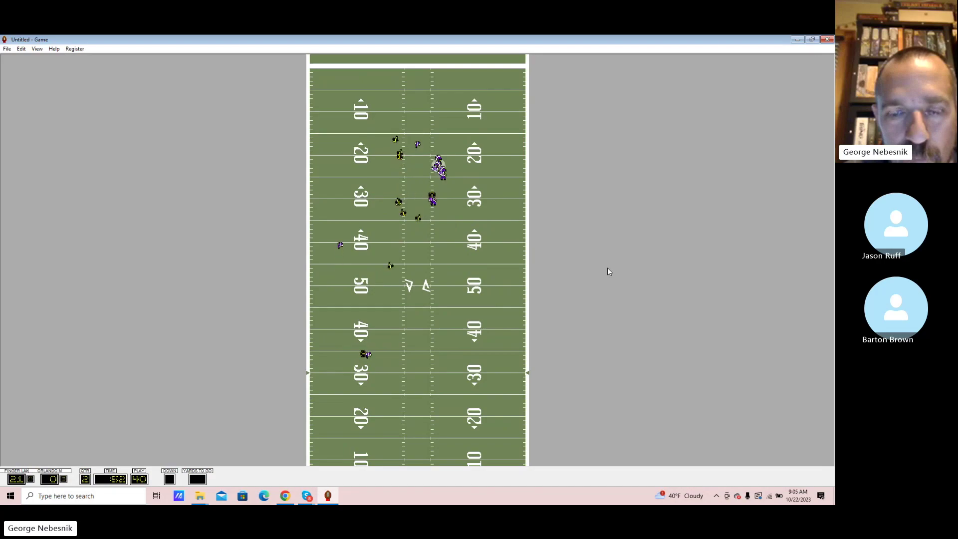
key(Return)
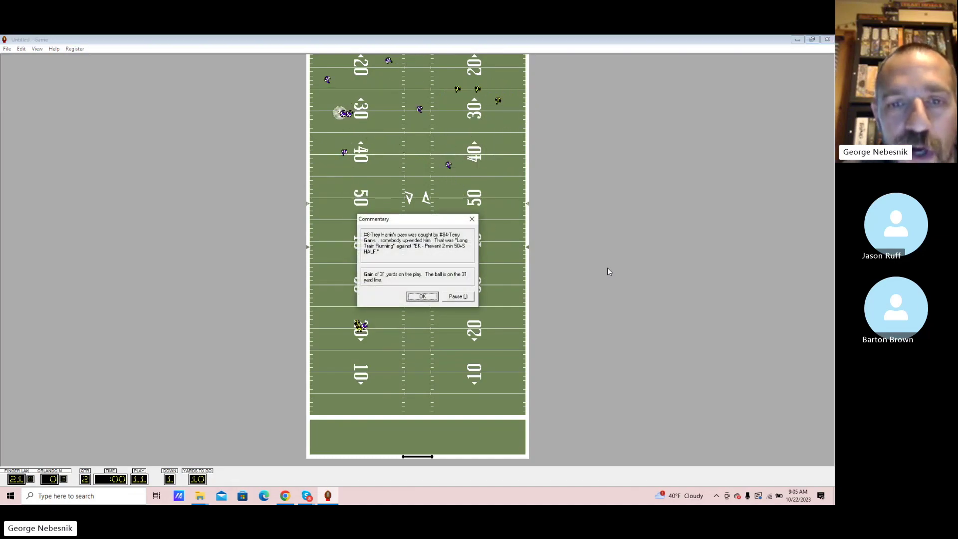
- Close the halftime Game Statistics and kick off the third quarter
key(Return)
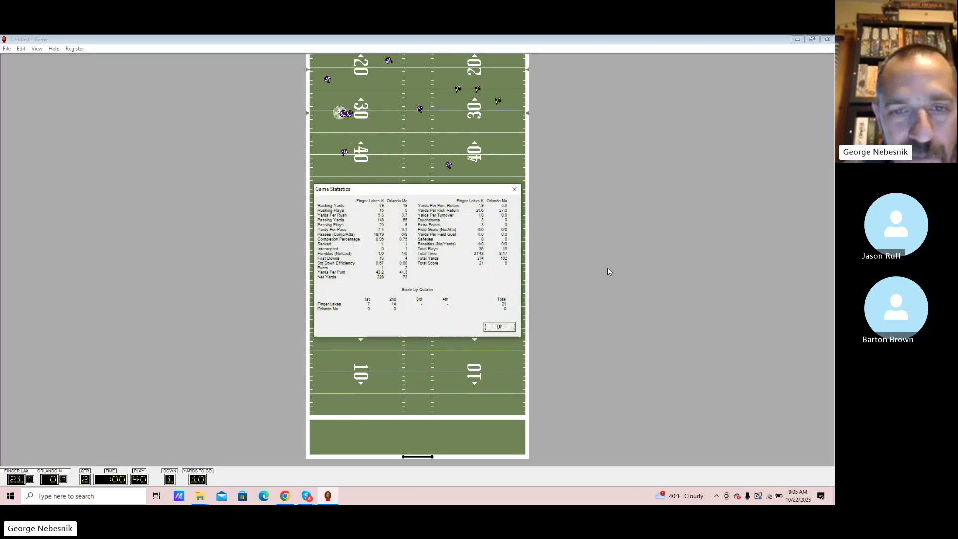
key(Return)
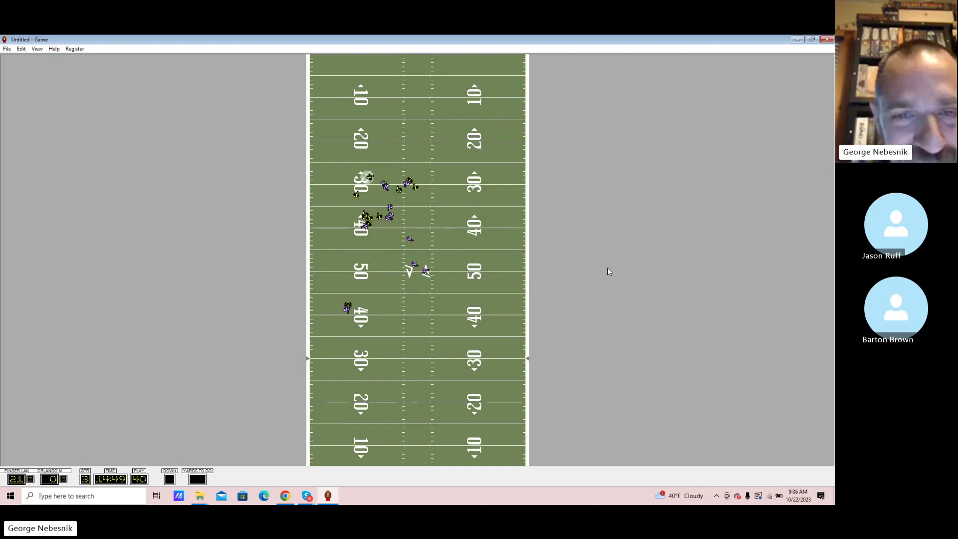
- Play the third-quarter kickoff return, a sack and an incomplete pass
key(Return)
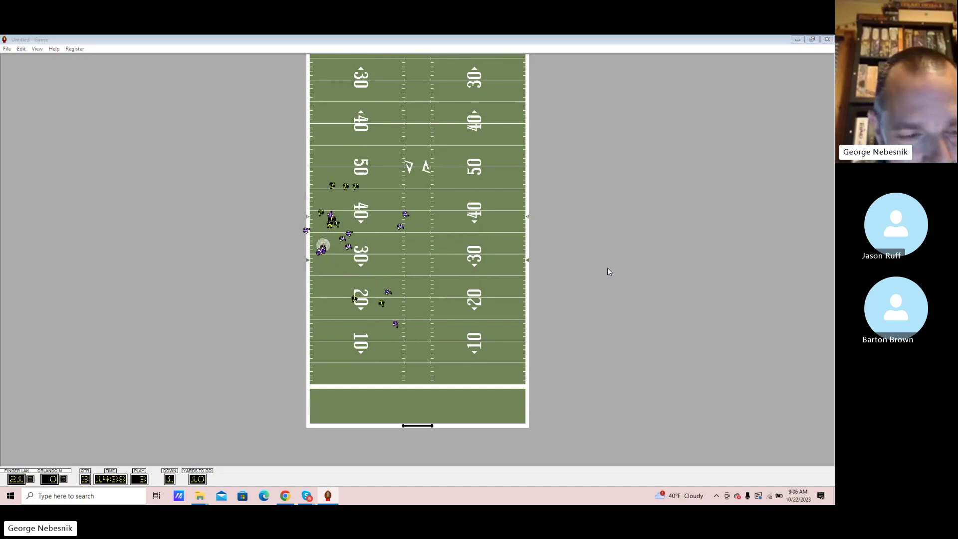
key(Return)
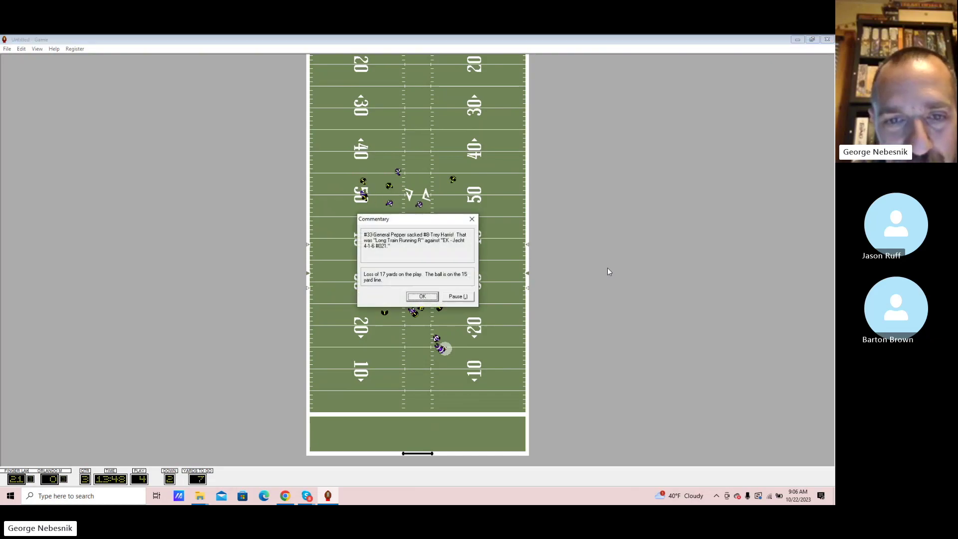
key(Return)
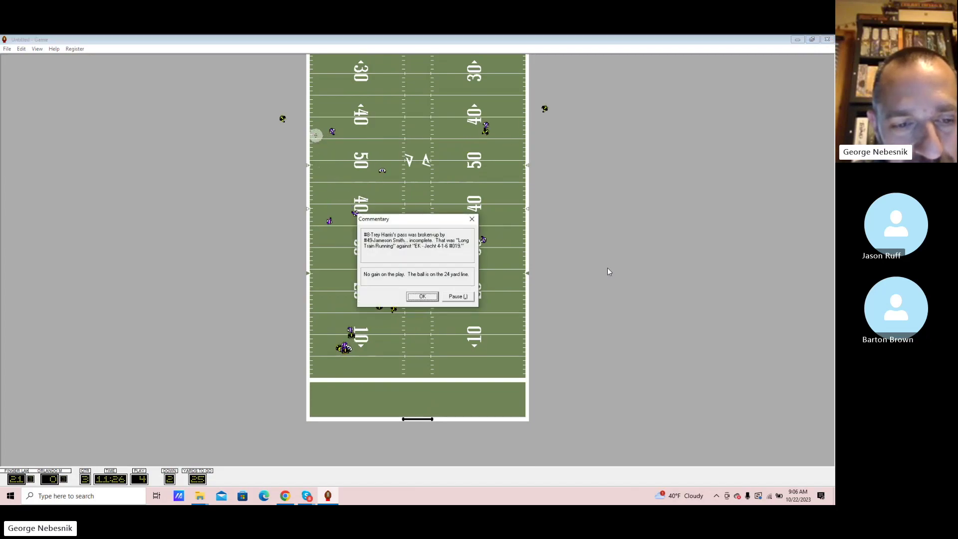
key(Return)
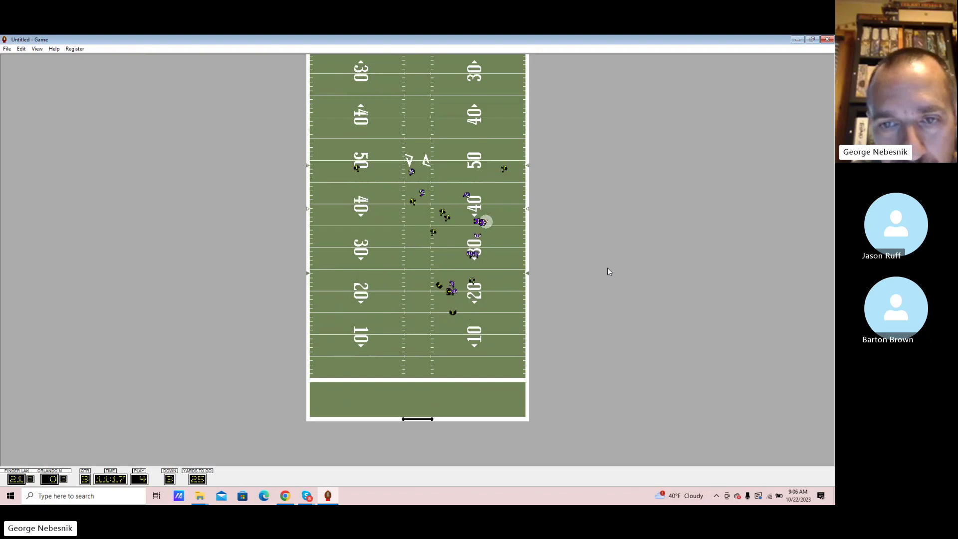
key(Return)
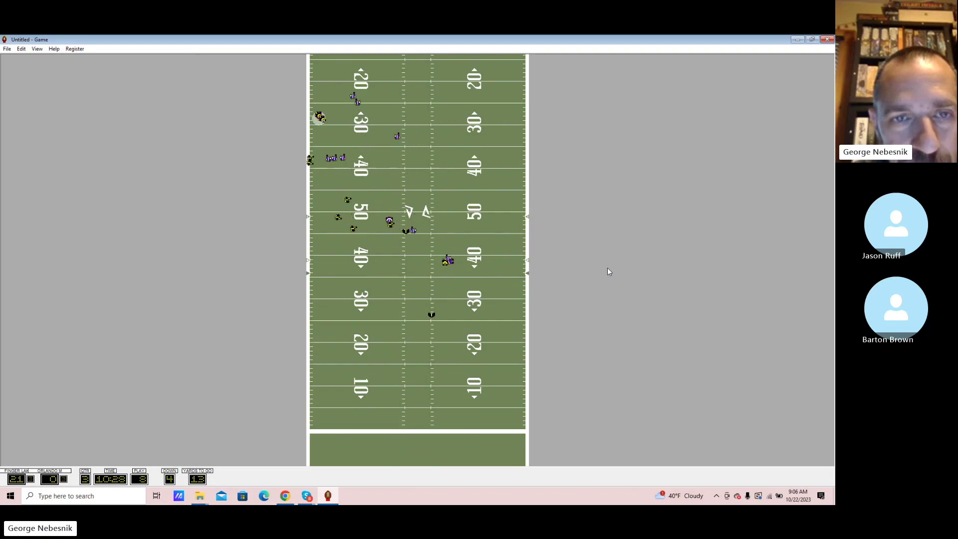
- Run the following snaps through the 1-yard loss, with Finger Lakes still up 21–0
key(Return)
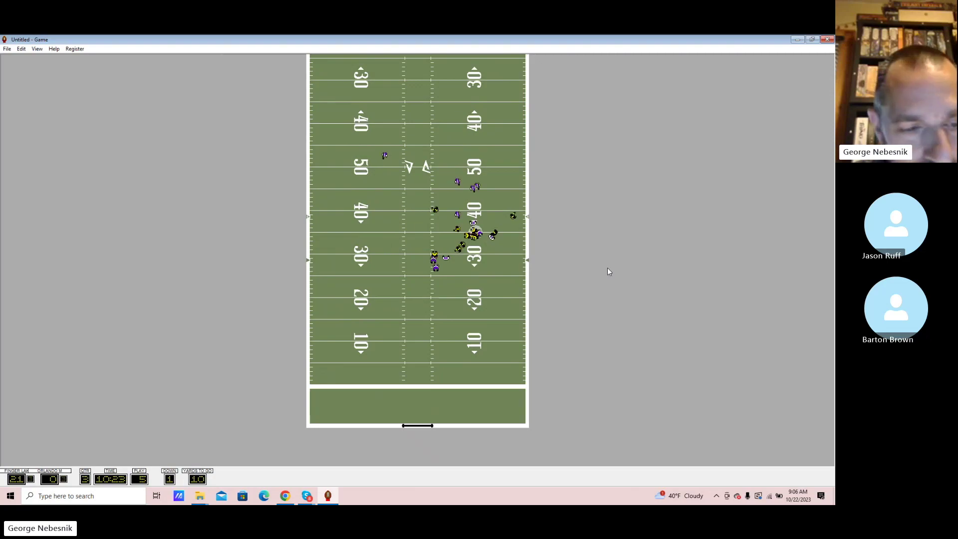
key(Return)
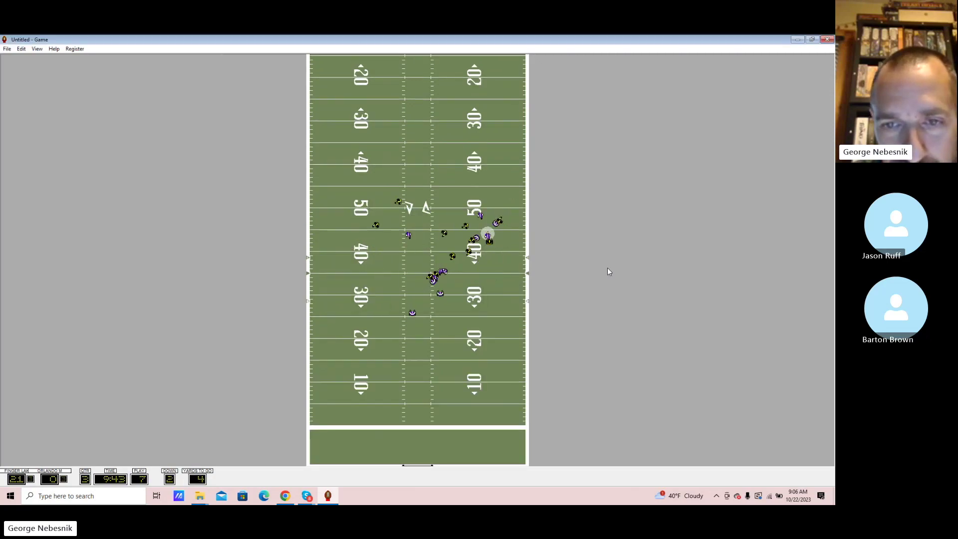
key(Return)
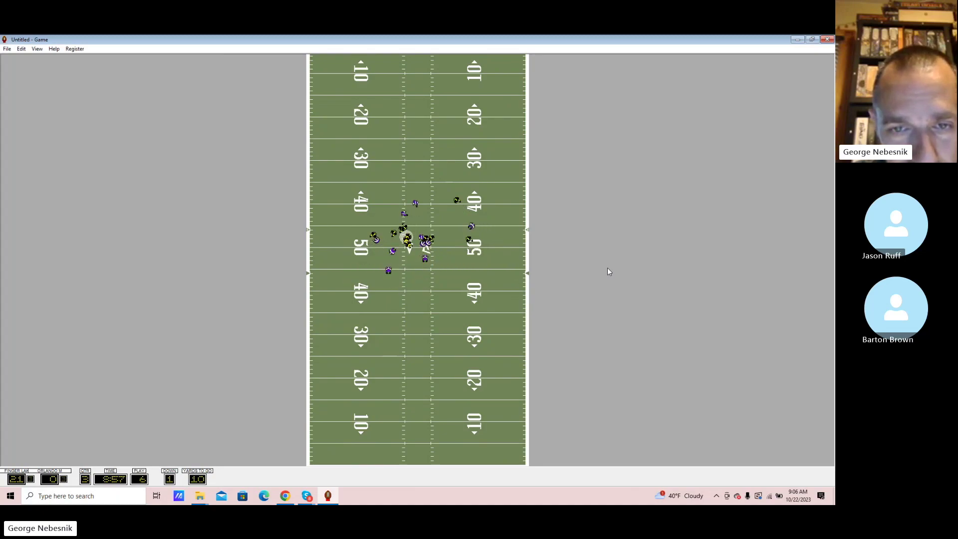
key(Return)
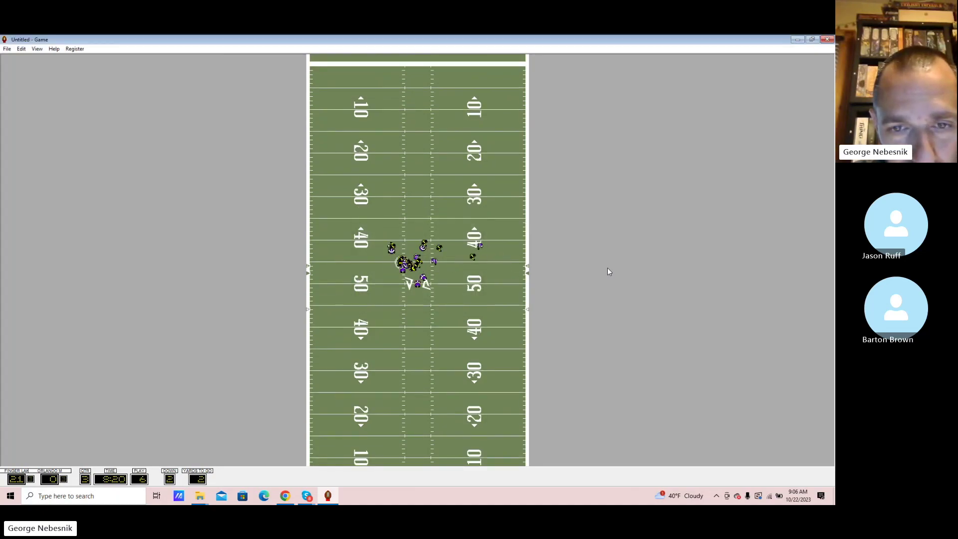
key(Return)
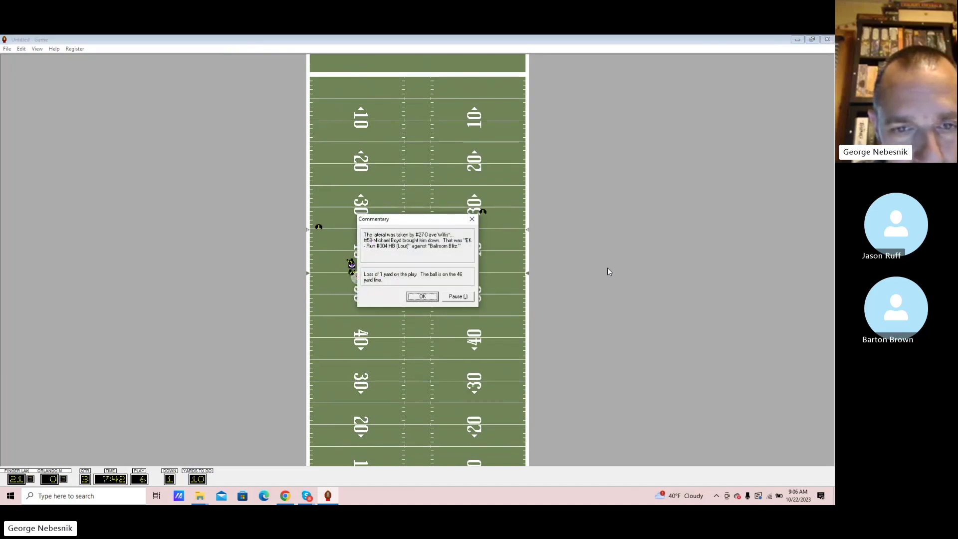
key(Return)
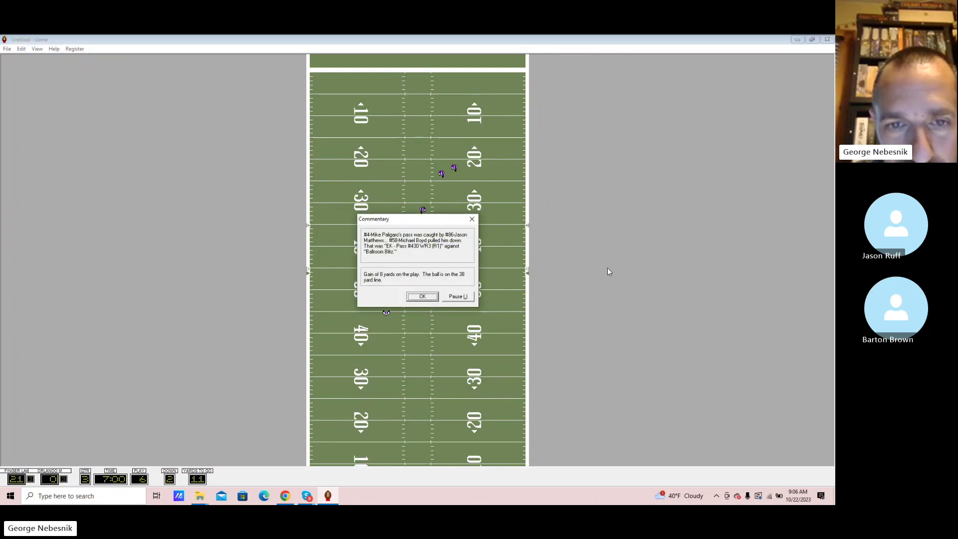
- Play through the 8-yard gain, the touchdown run and extra point, and the kickoff return
key(Return)
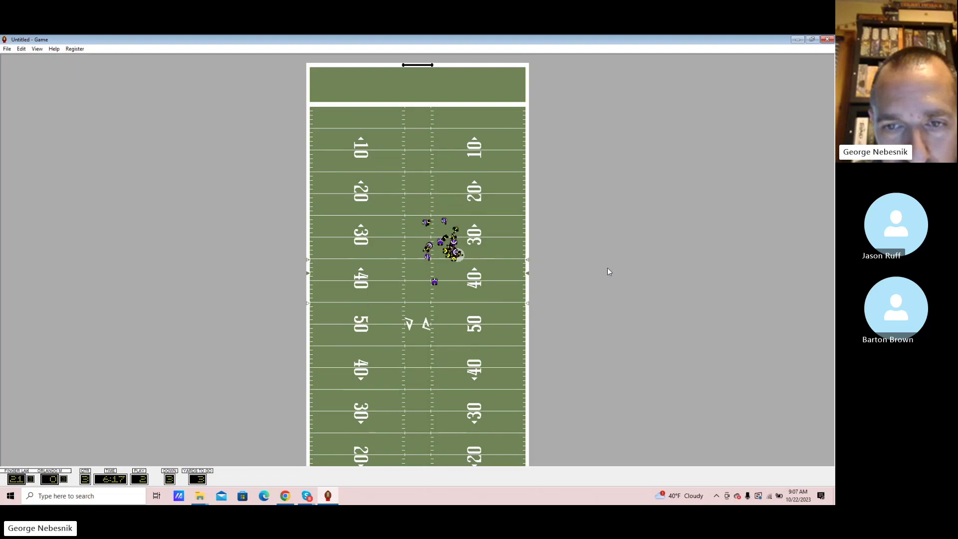
key(Return)
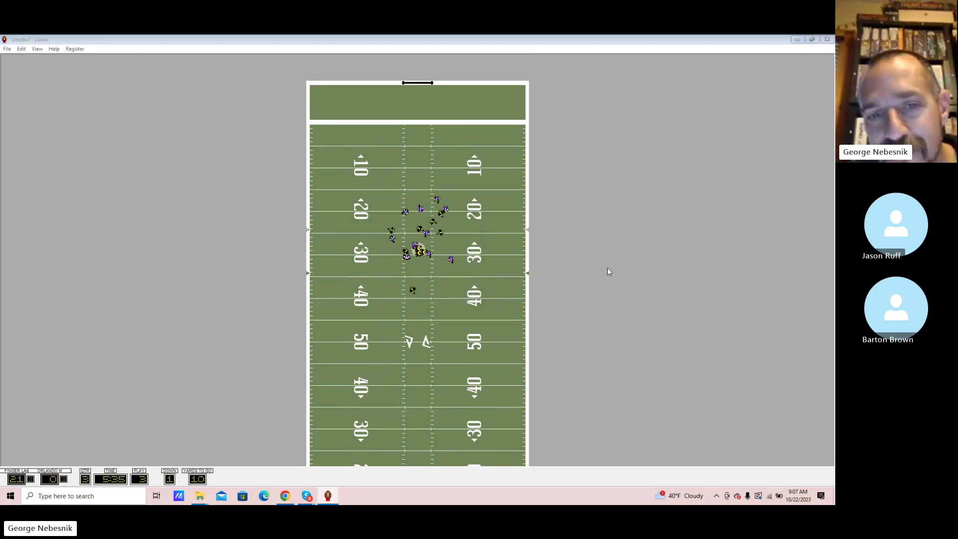
key(Return)
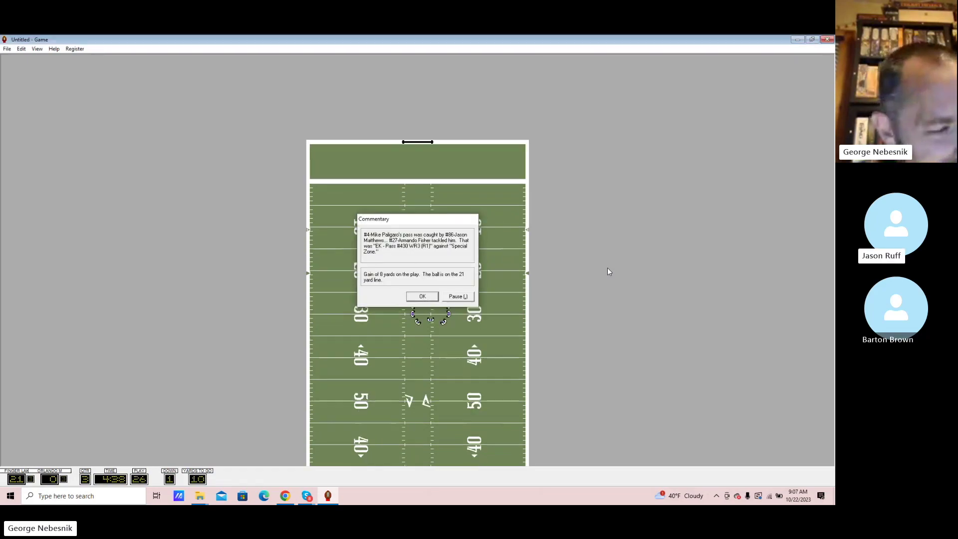
key(Return)
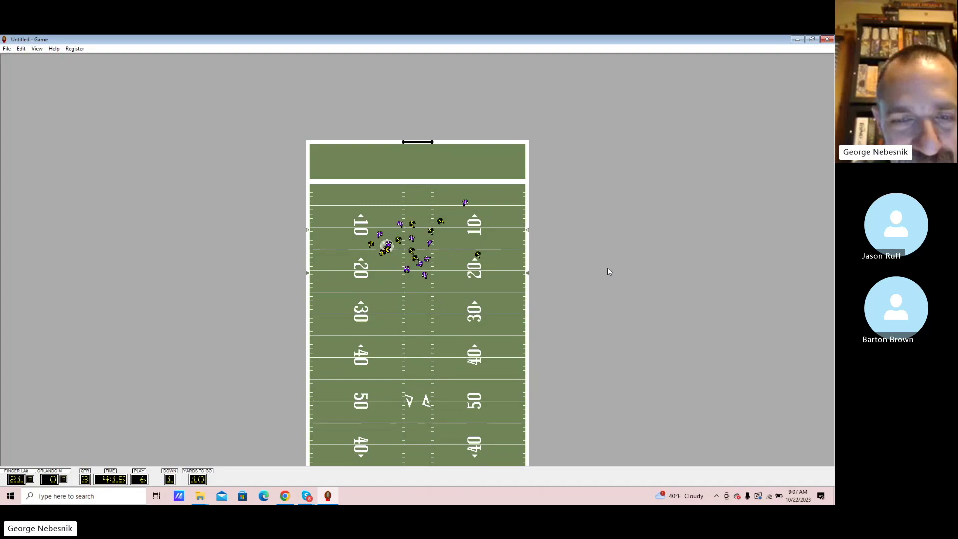
key(Return)
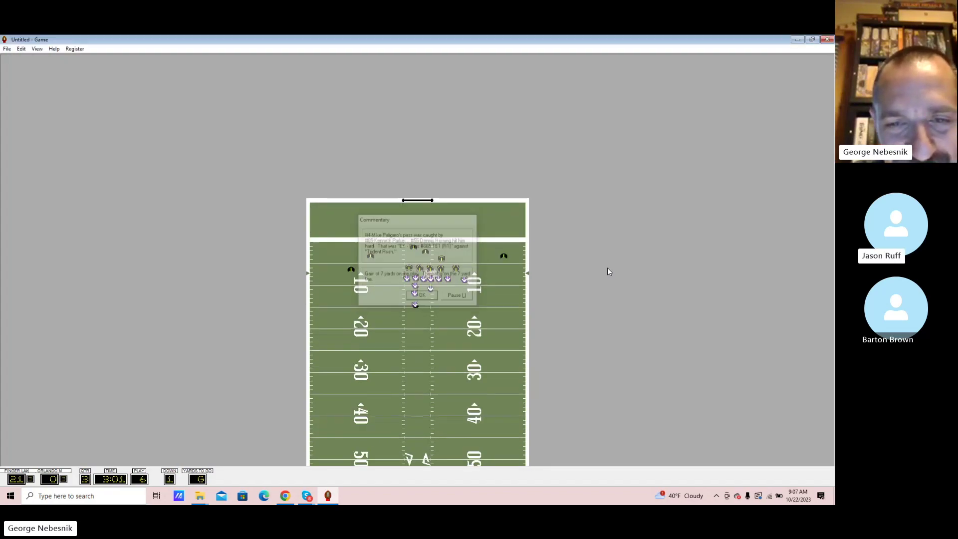
key(Return)
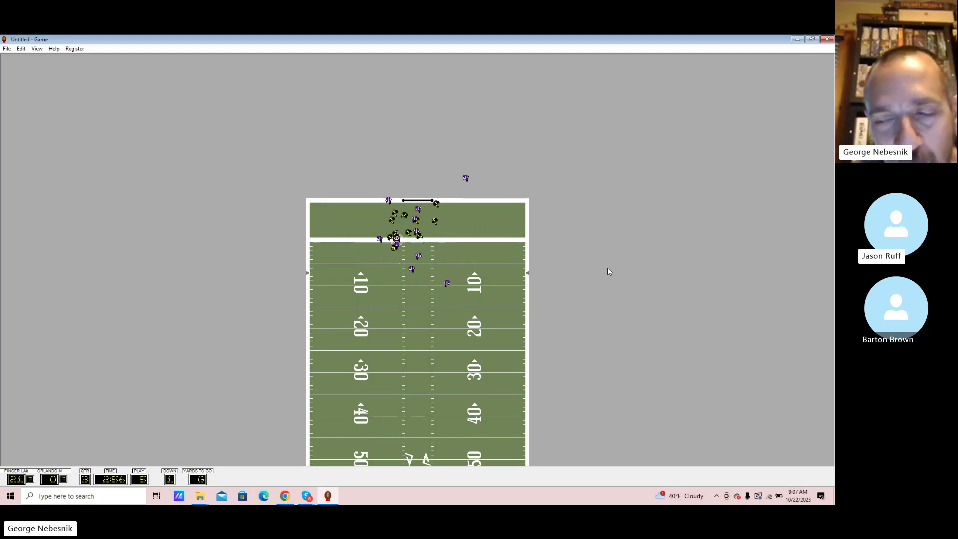
key(Return)
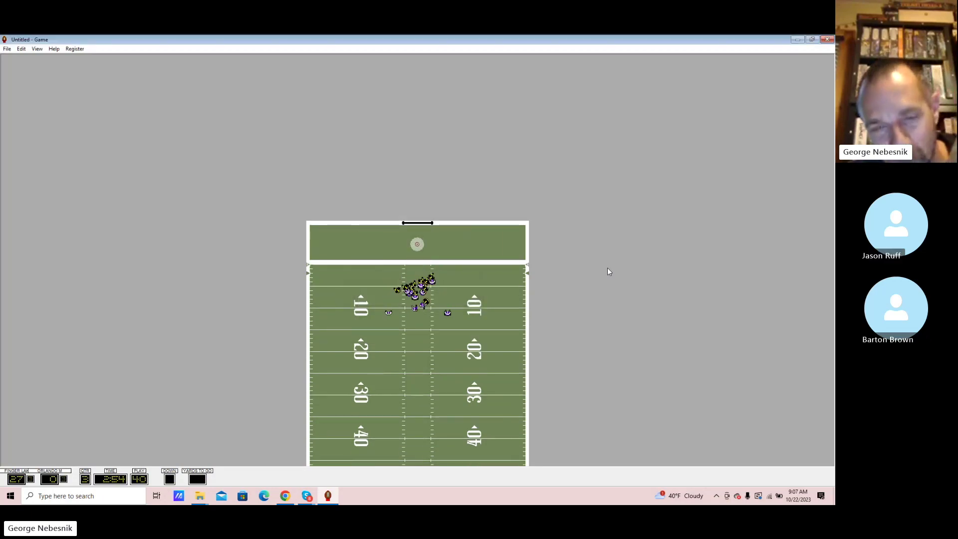
key(Return)
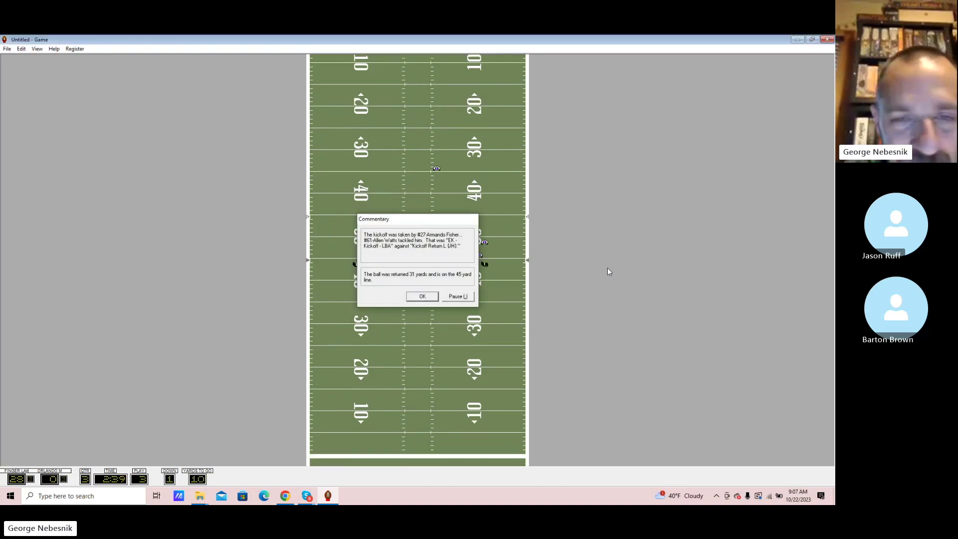
key(Return)
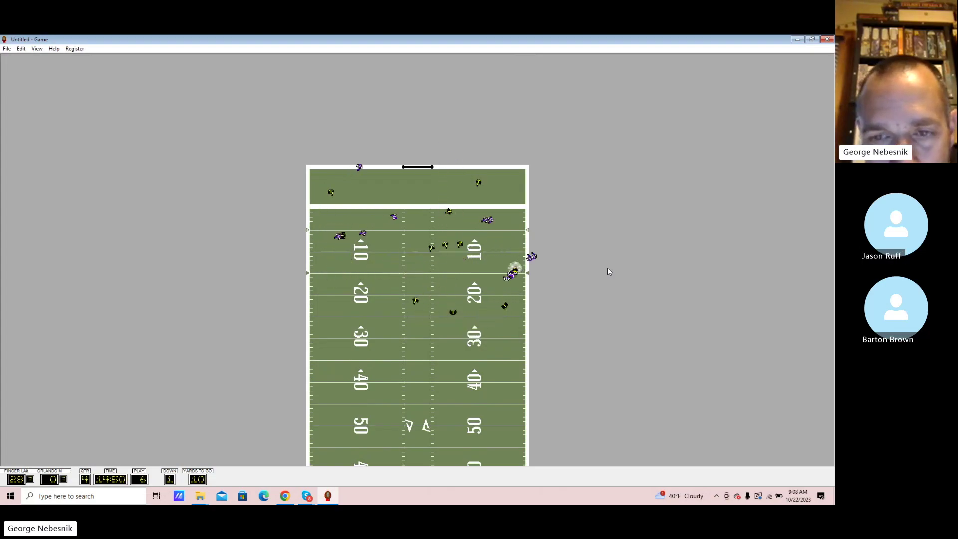
- Simulate fourth-quarter plays, including a no-gain snap, as the score reaches 35–0
key(Return)
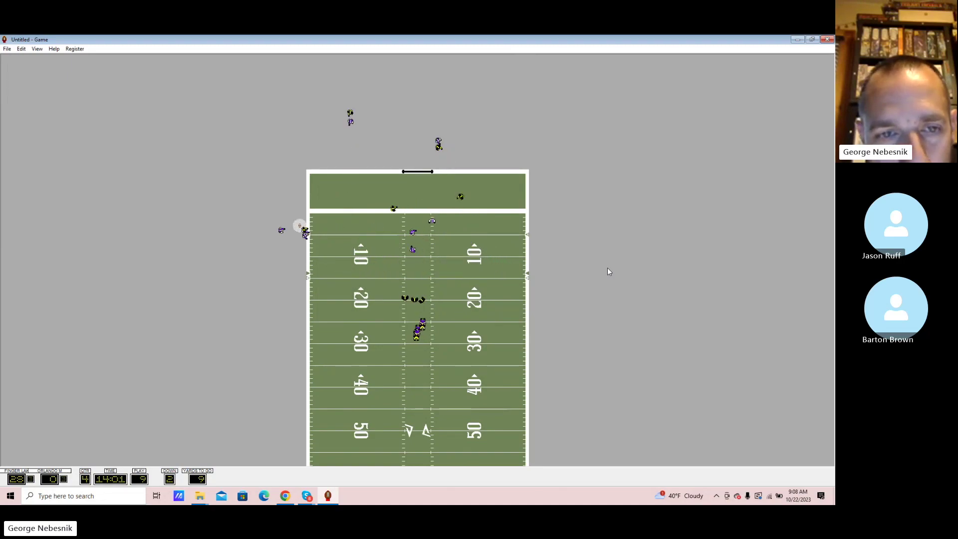
key(Return)
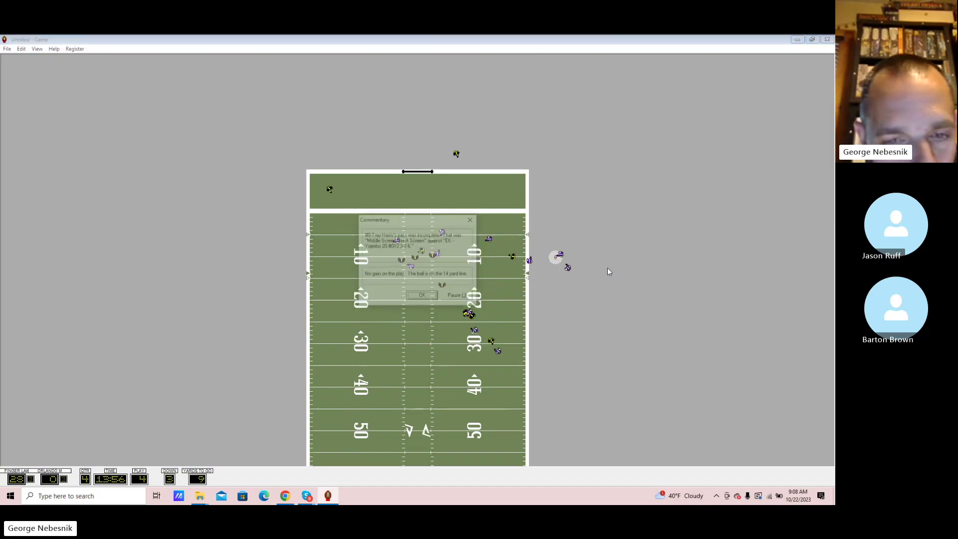
key(Return)
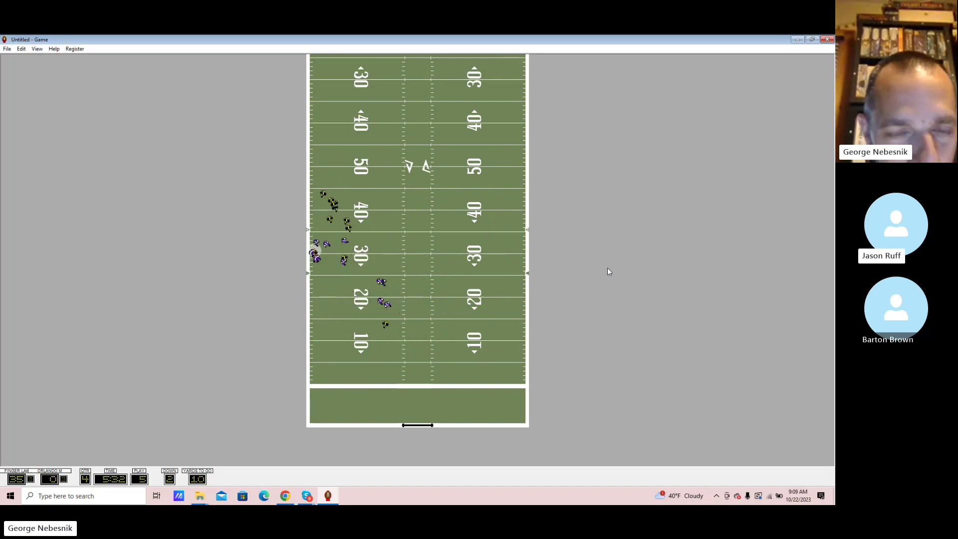
key(Return)
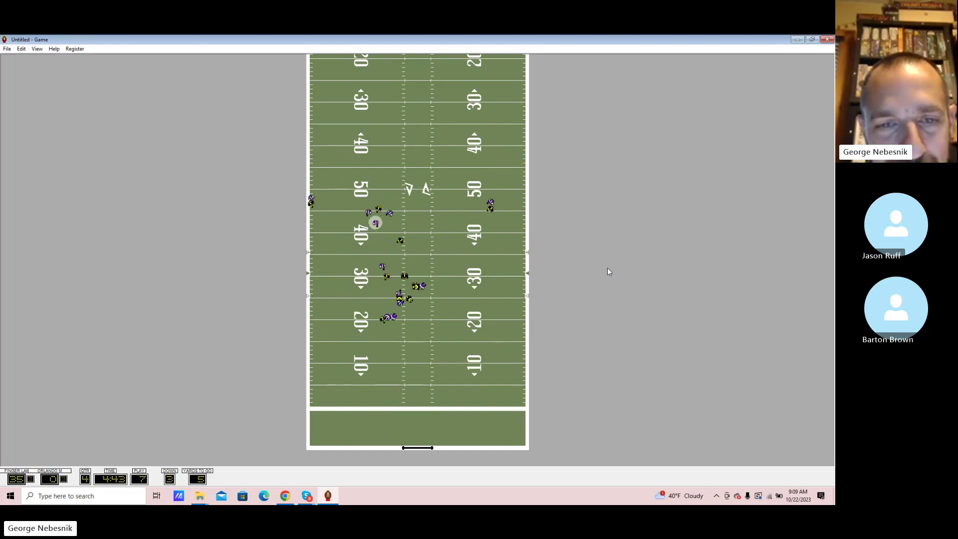
- Run more fourth-quarter plays until Finger Lakes leads 42–0 with about 1:13 left
key(Return)
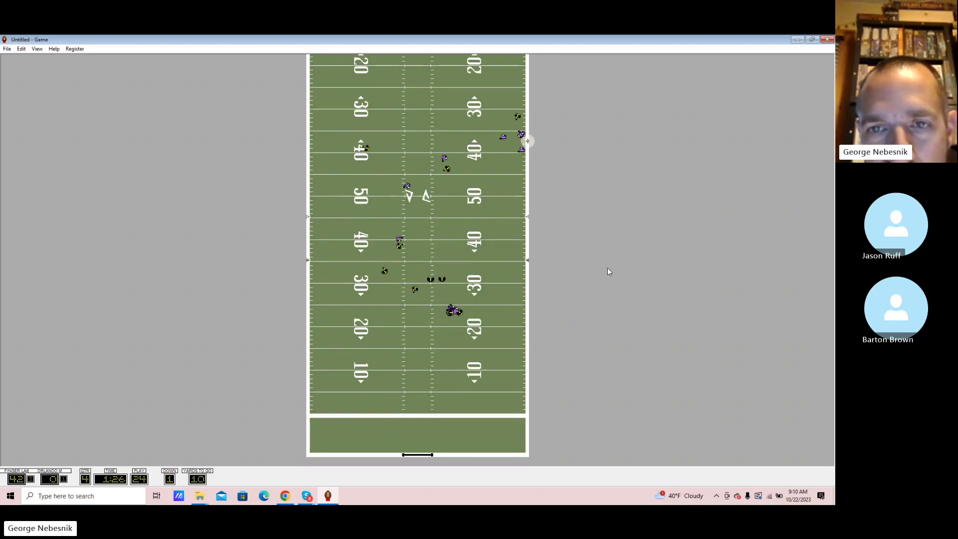
key(Return)
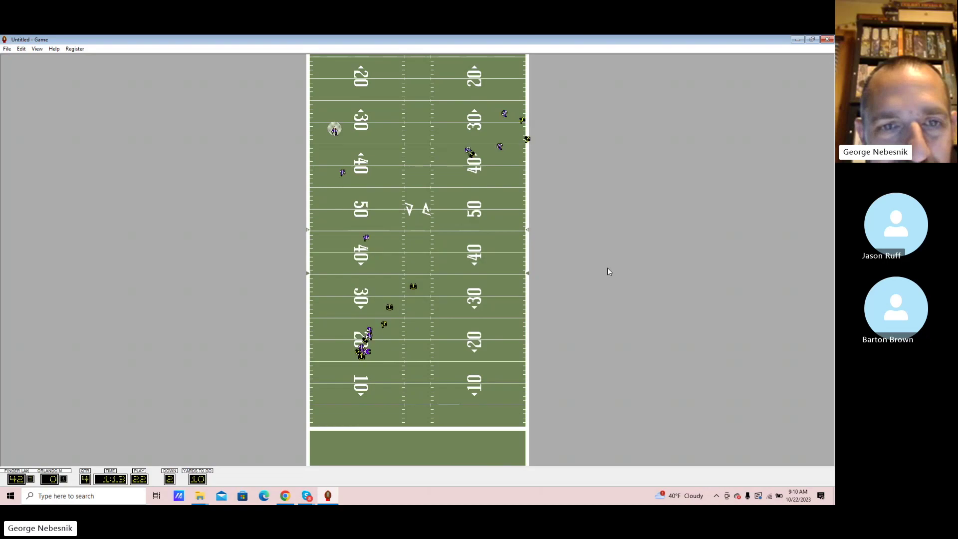
- Play the last three snaps as the clock runs out, keeping the 42–0 score
key(Return)
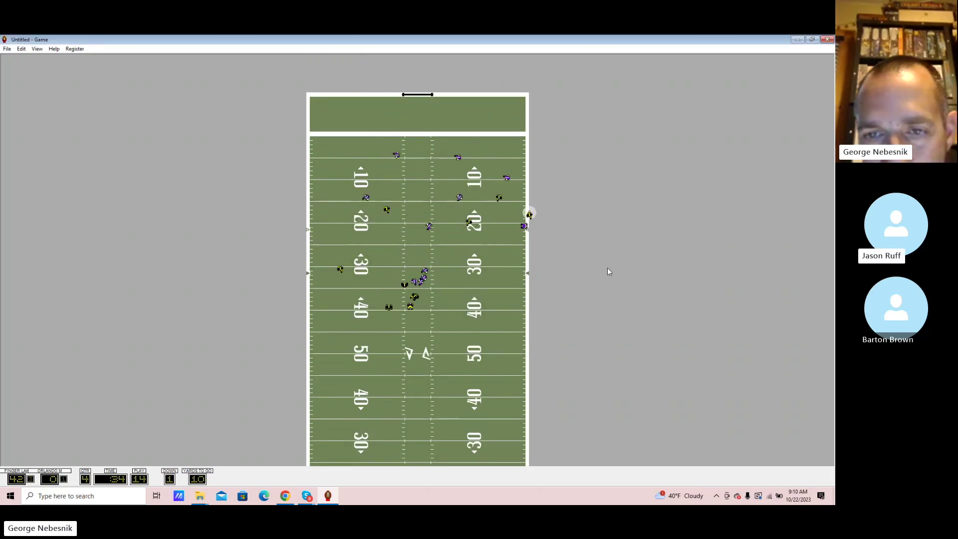
key(Return)
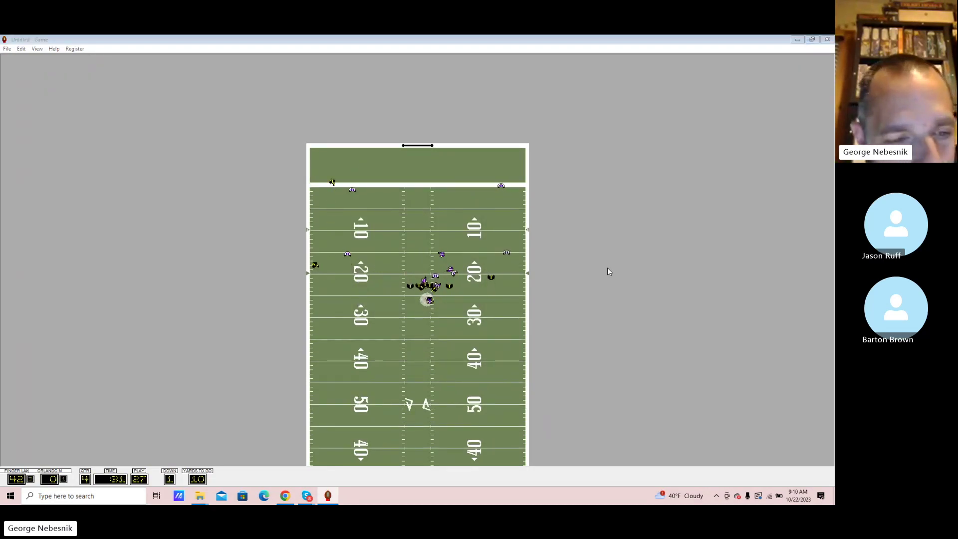
key(Return)
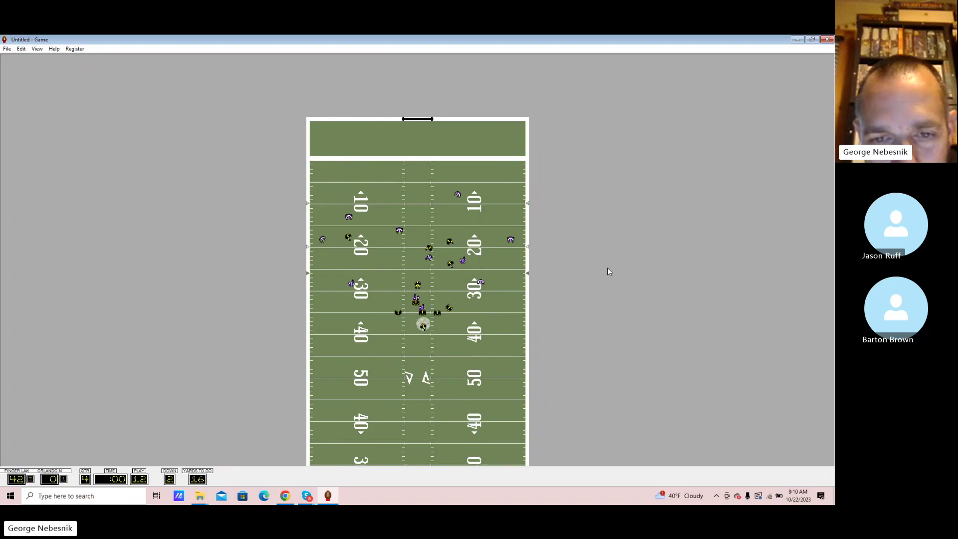